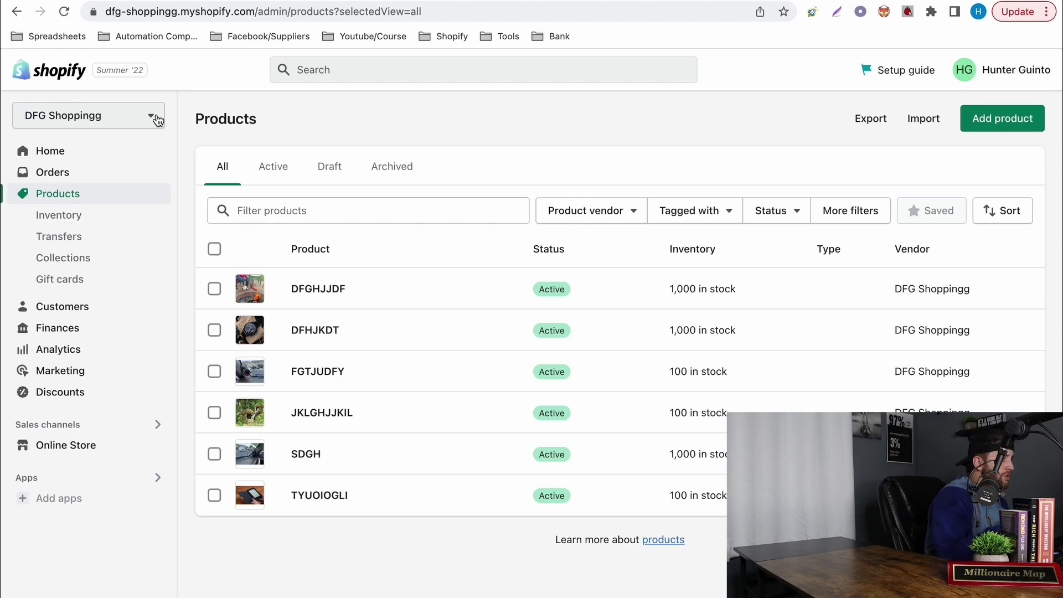
Step: Copy the Honey-Can-Do Folding Car Trunk Organizer, Black listing from Amazon and start a new Shopify product
key(ctrl+Tab)
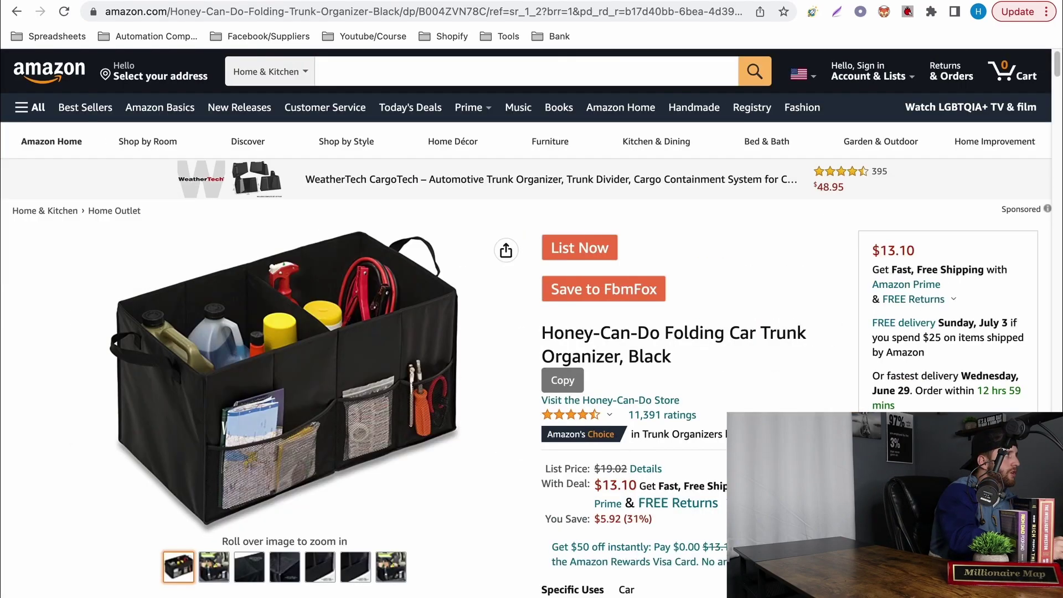
scroll(626, 335, down, 1)
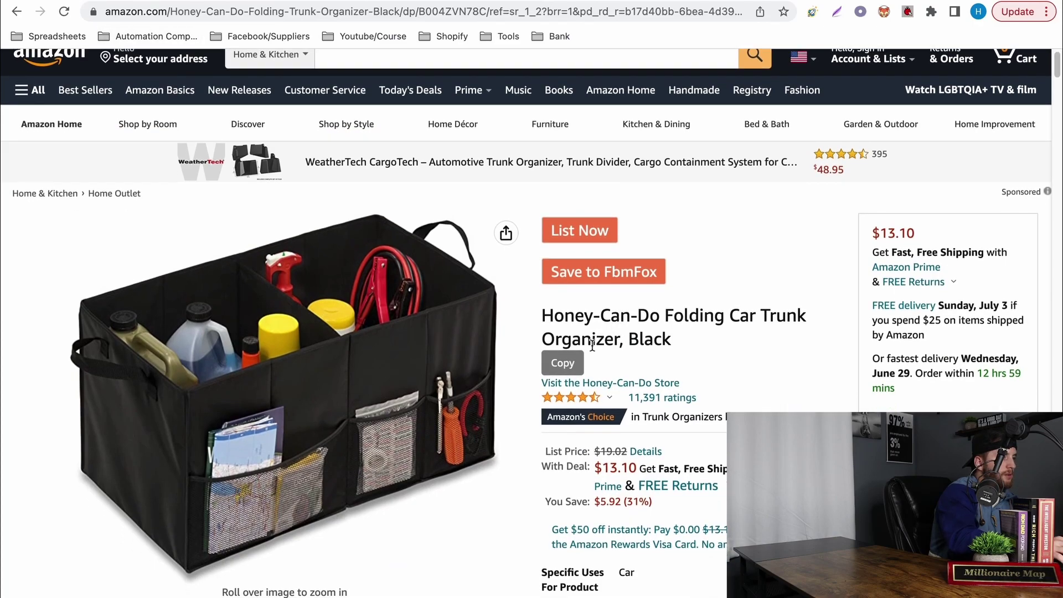
click(566, 364)
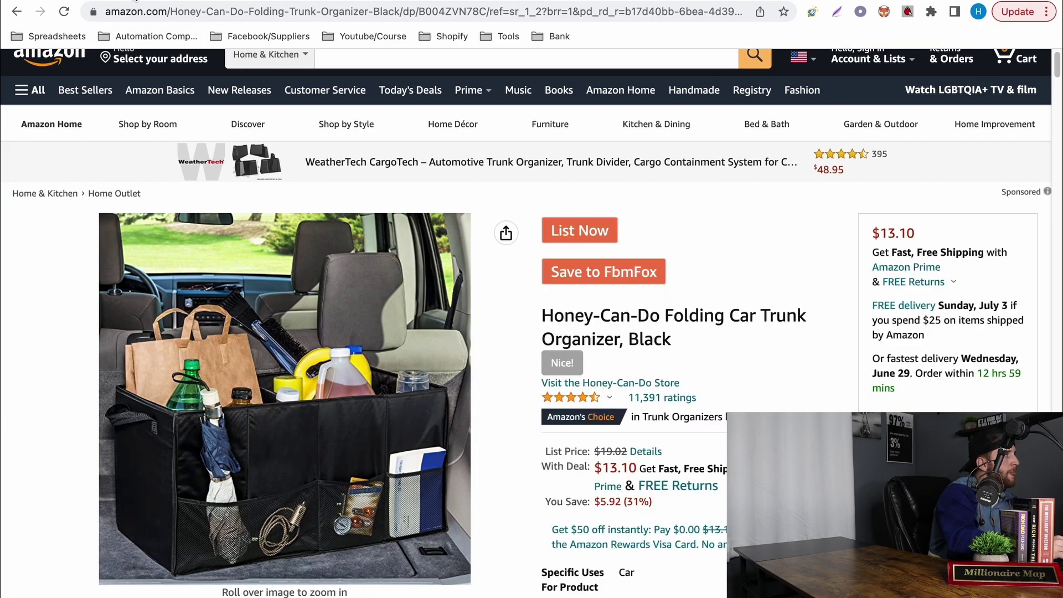
key(ctrl+shift+Tab)
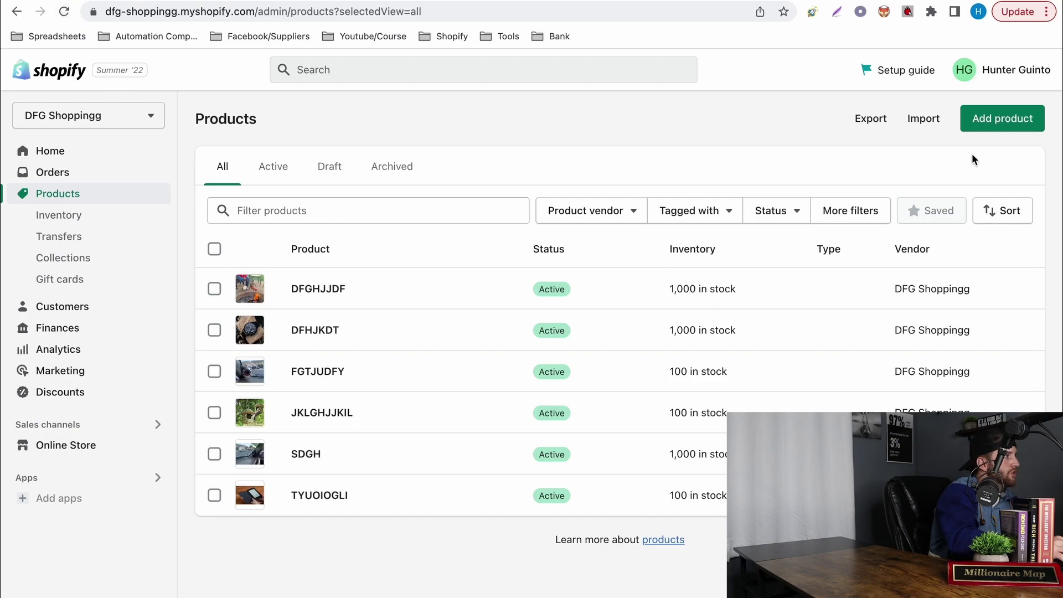
click(973, 118)
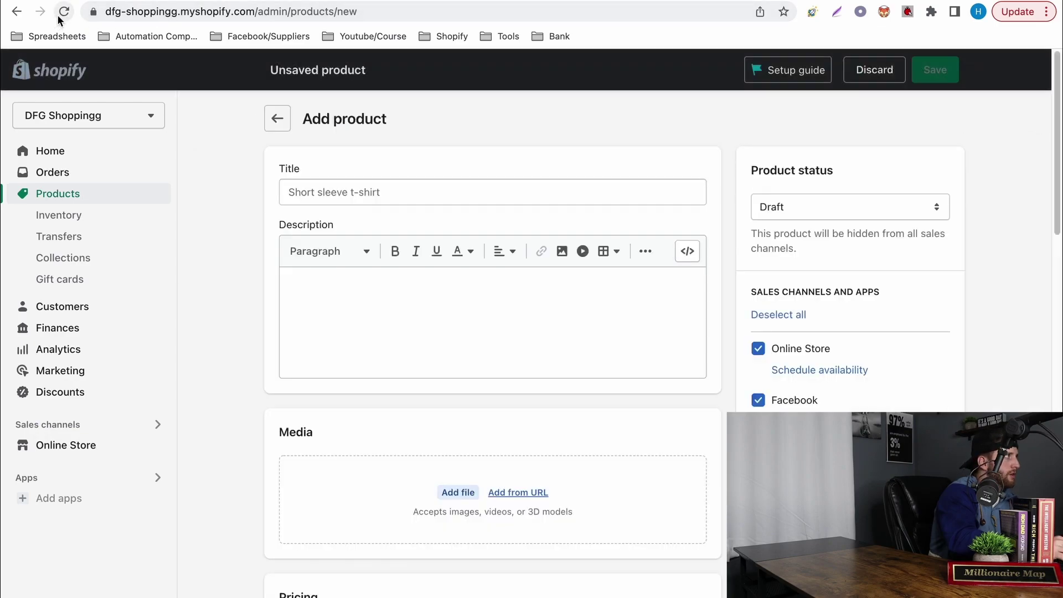
Step: Reload the Add product form and paste in the copied Amazon trunk organizer data
click(62, 12)
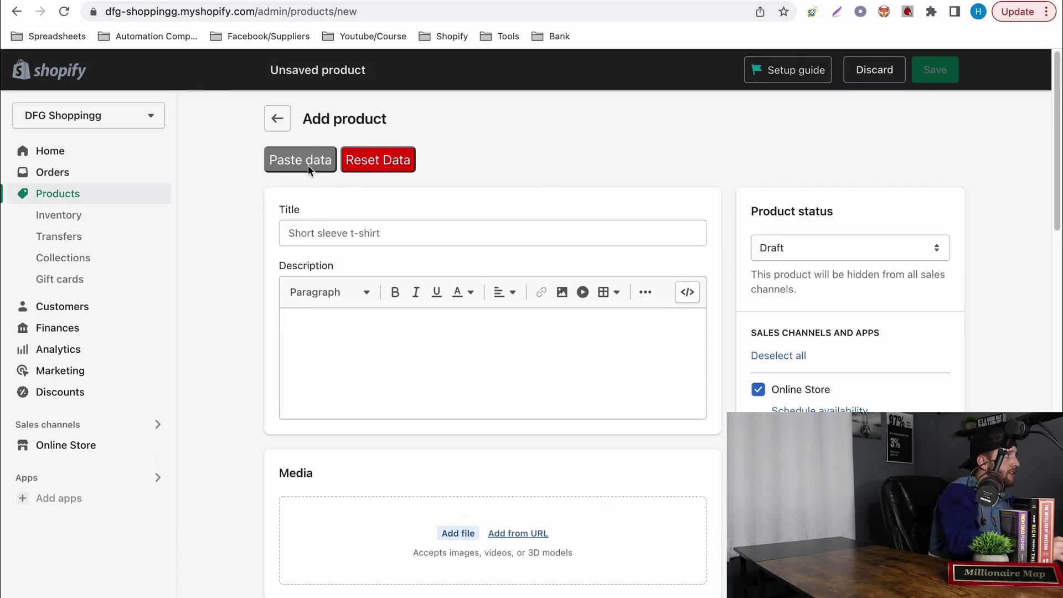
click(308, 165)
scroll(420, 252, up, 2)
scroll(420, 253, up, 2)
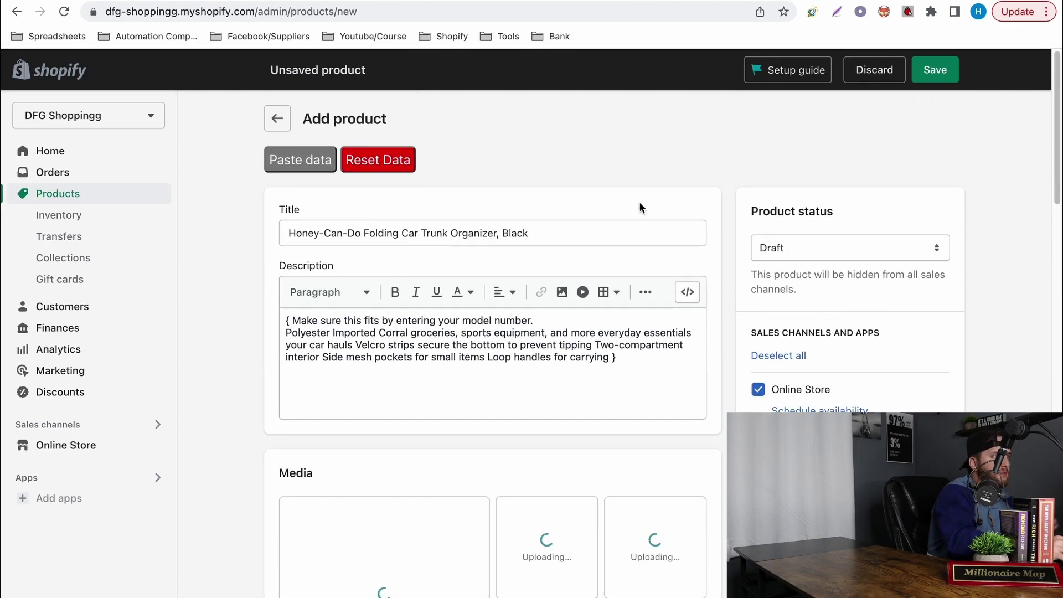
Step: Review the pasted price, inventory and shipping fields, leaving the quantity at 1000
scroll(488, 243, down, 2)
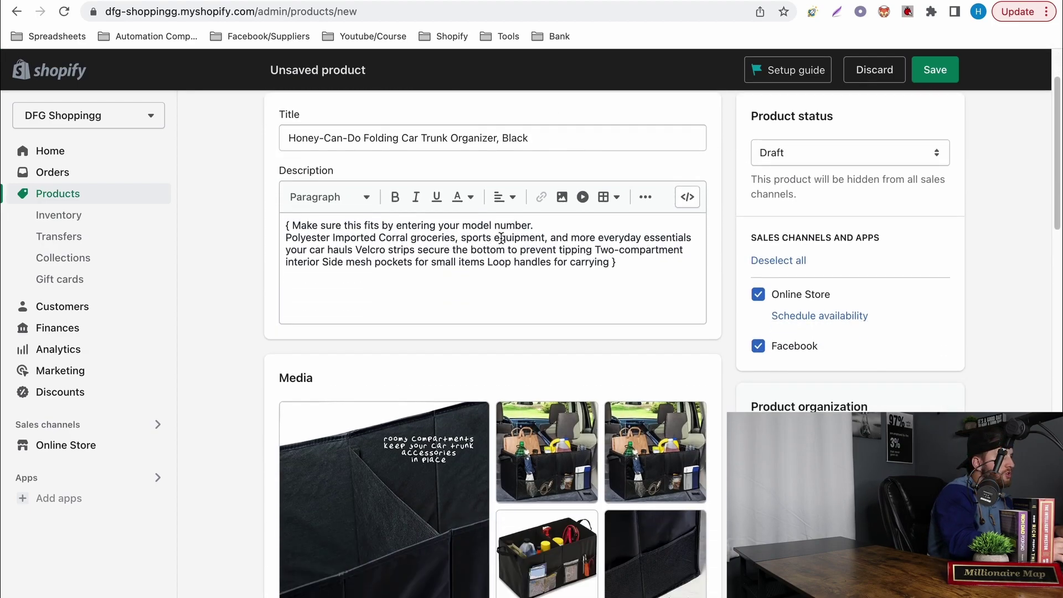
scroll(332, 250, down, 10)
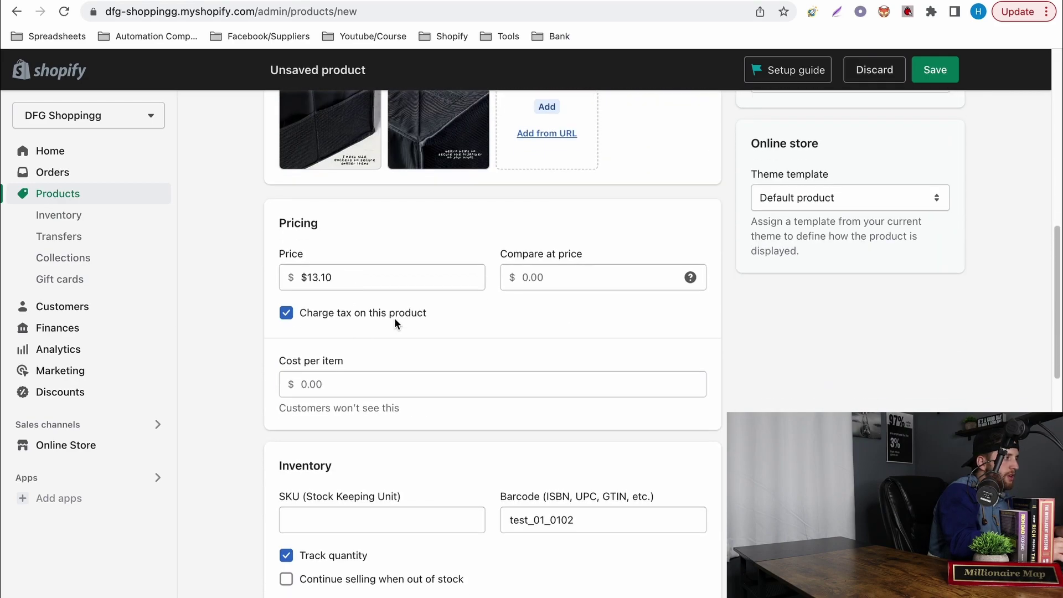
scroll(380, 289, down, 2)
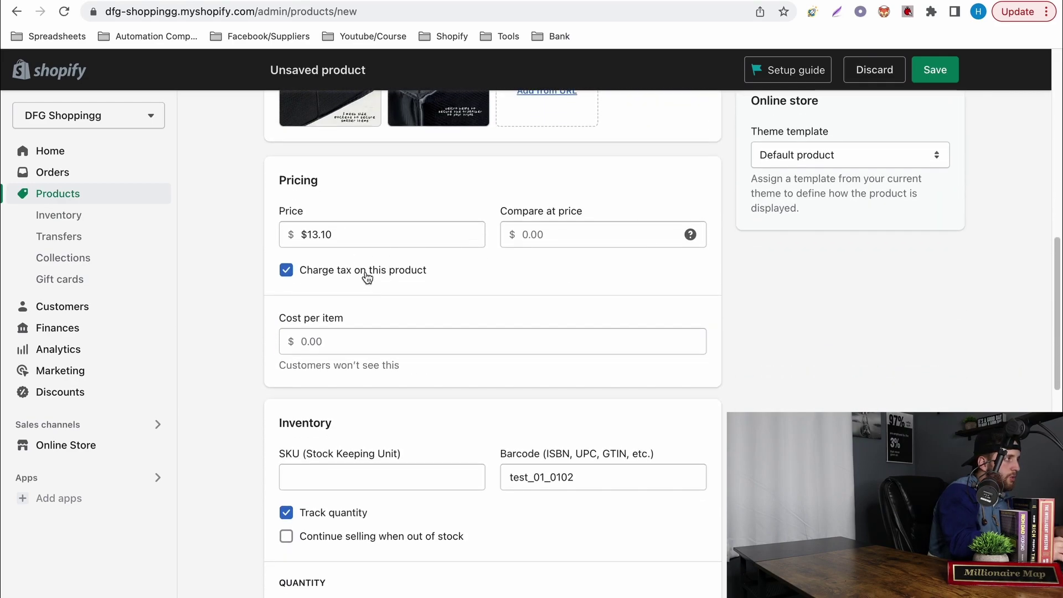
scroll(619, 337, up, 2)
scroll(614, 340, down, 8)
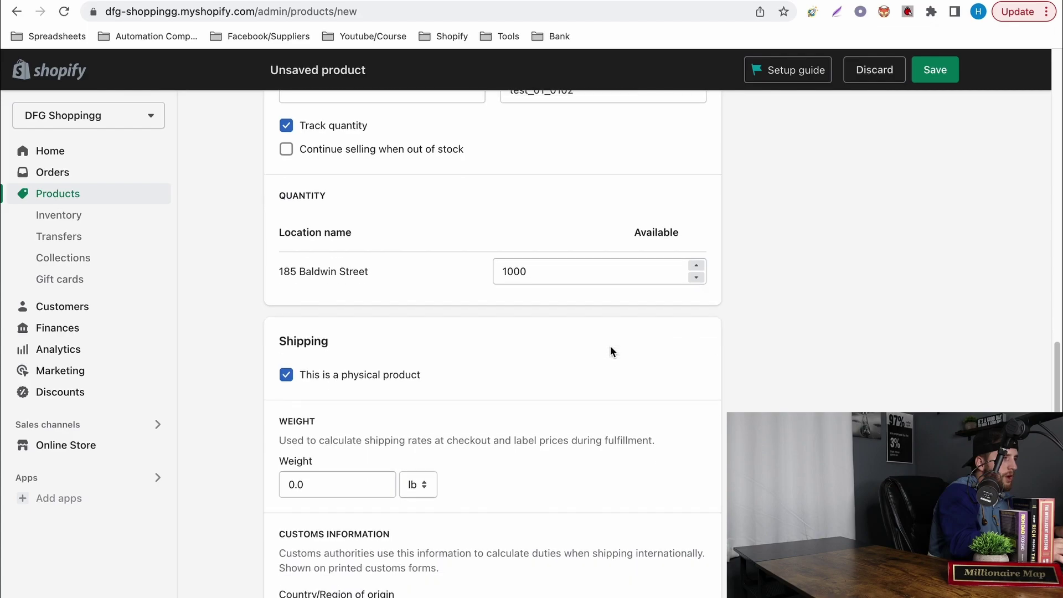
scroll(612, 352, down, 1)
double_click(550, 244)
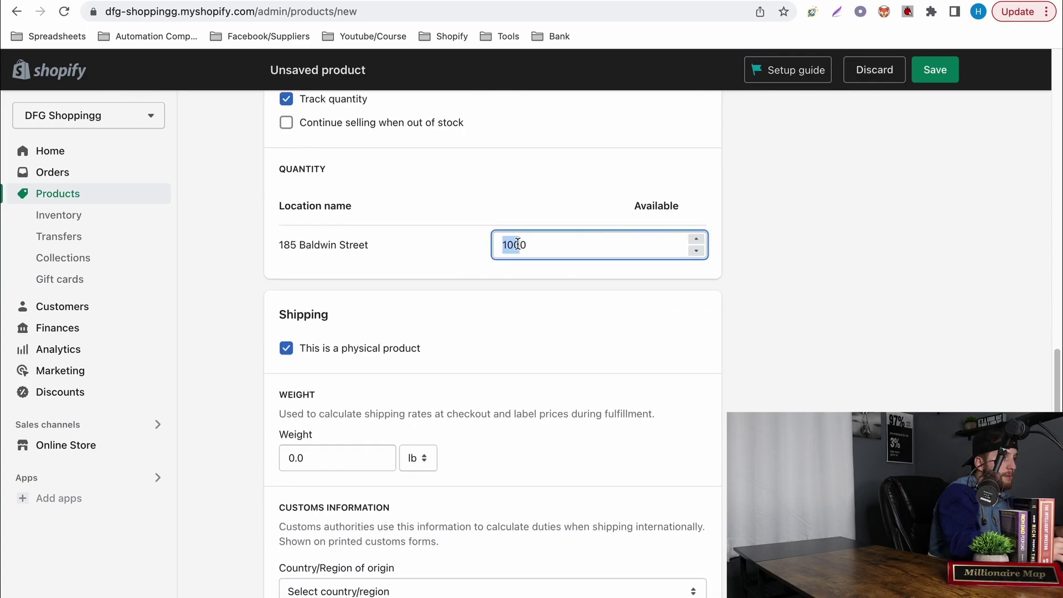
click(540, 245)
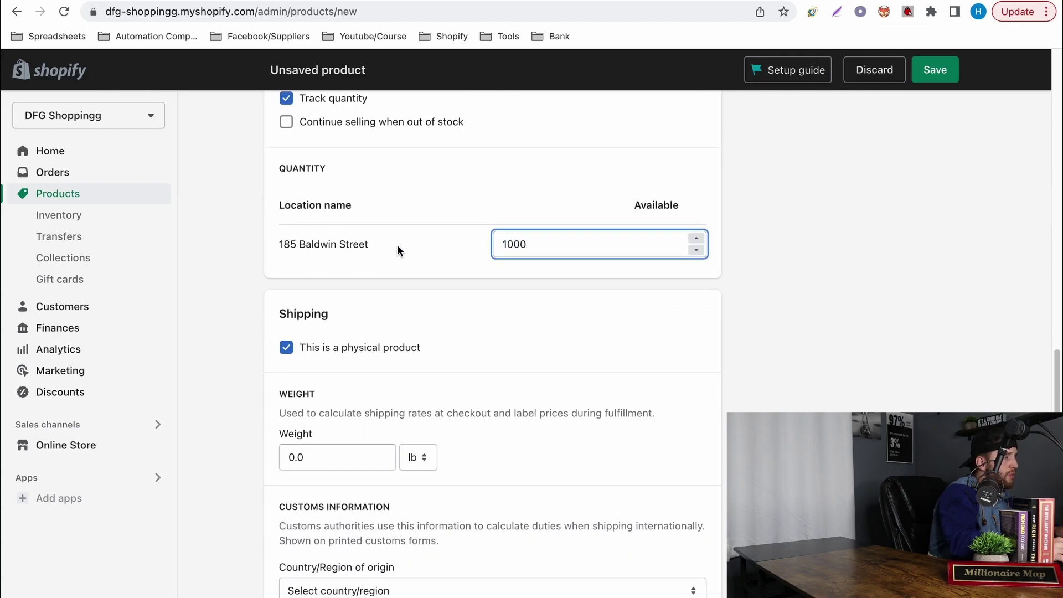
scroll(397, 245, down, 10)
scroll(476, 298, up, 20)
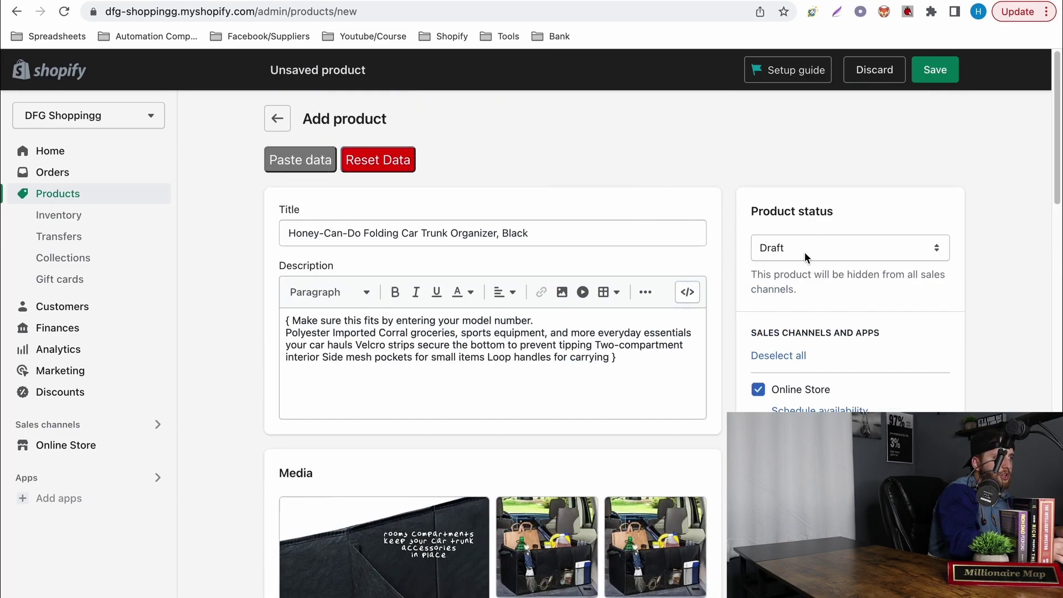
Step: Set the trunk organizer's product status to Active and attempt to save
click(806, 252)
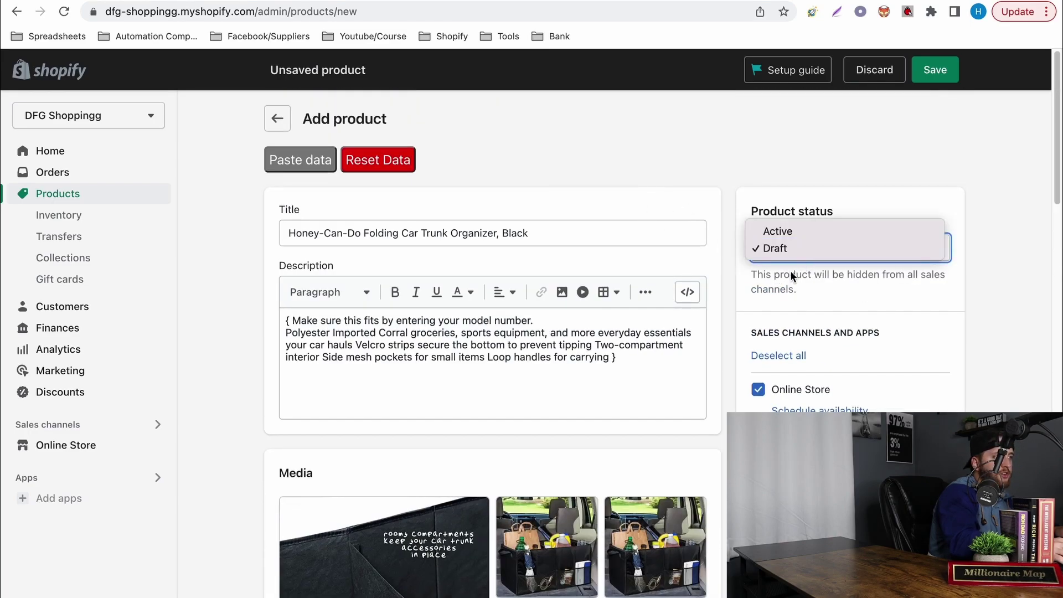
click(792, 232)
click(792, 235)
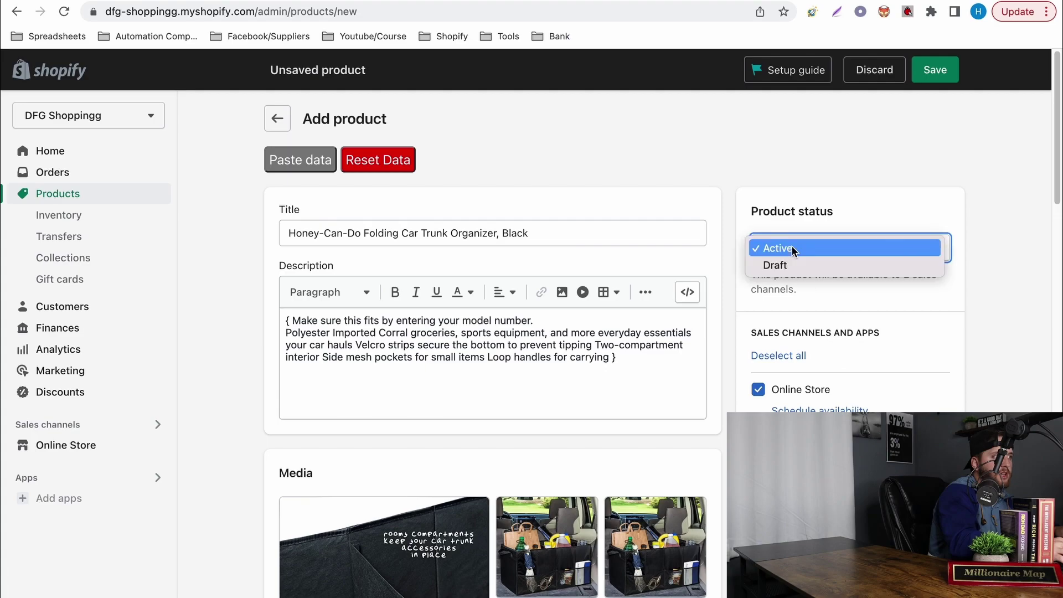
click(784, 248)
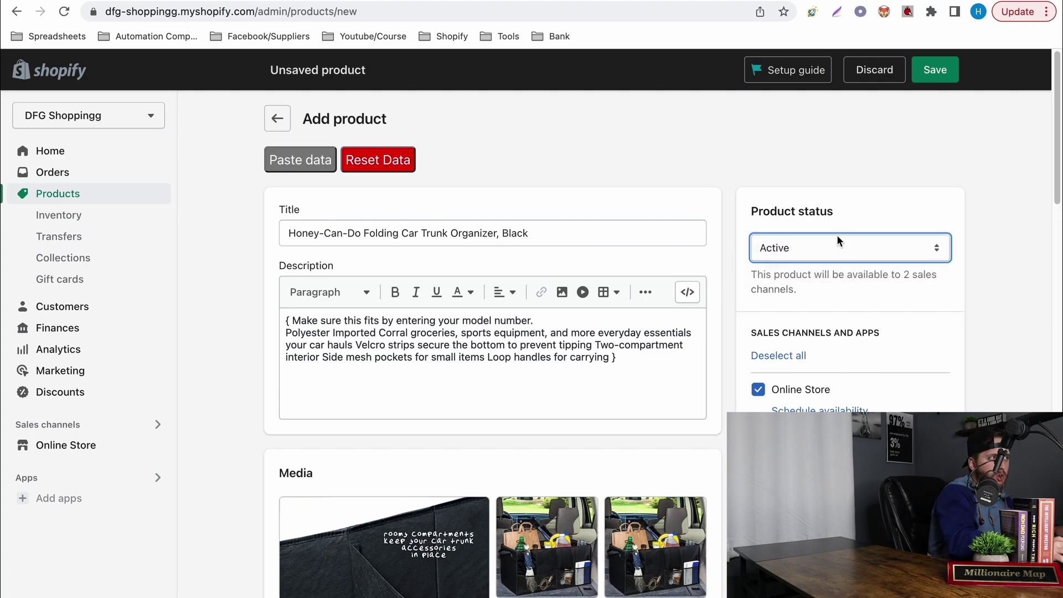
click(939, 74)
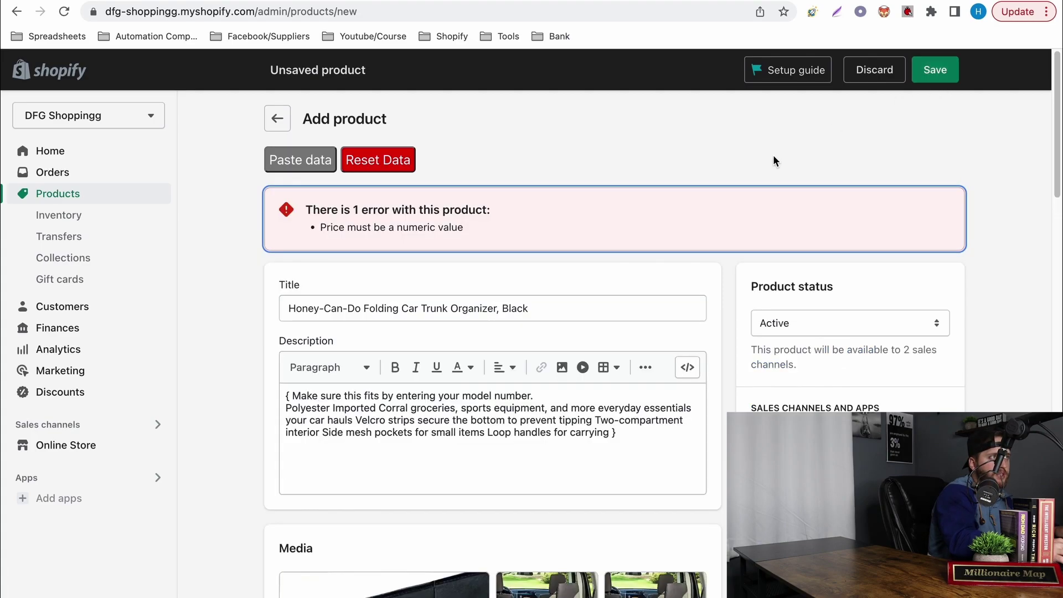
Step: Correct the invalid price to 20.00 and save the new product
scroll(463, 396, down, 10)
scroll(374, 231, up, 1)
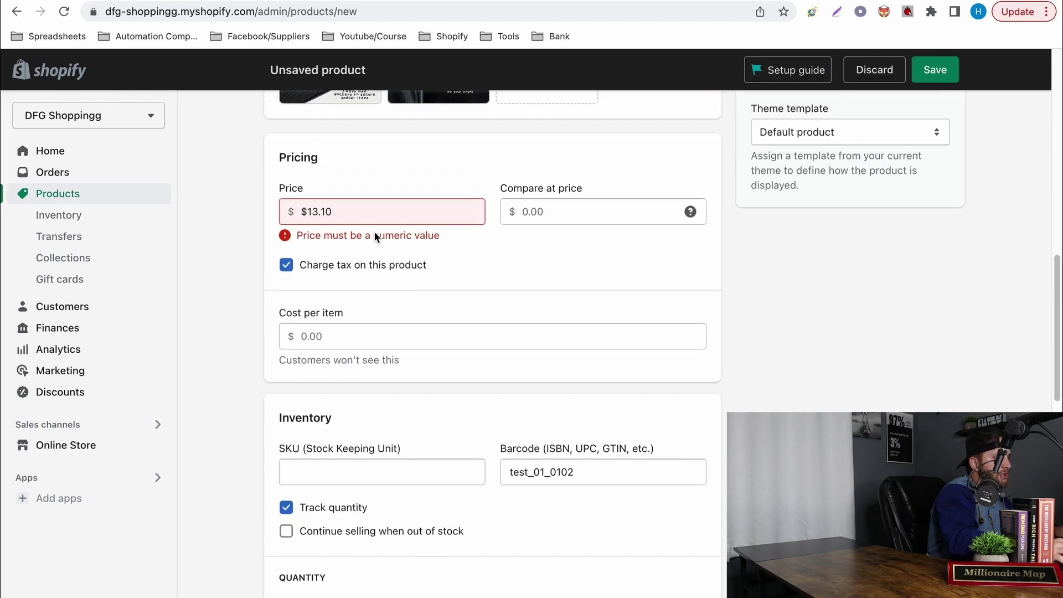
drag(332, 217, 308, 216)
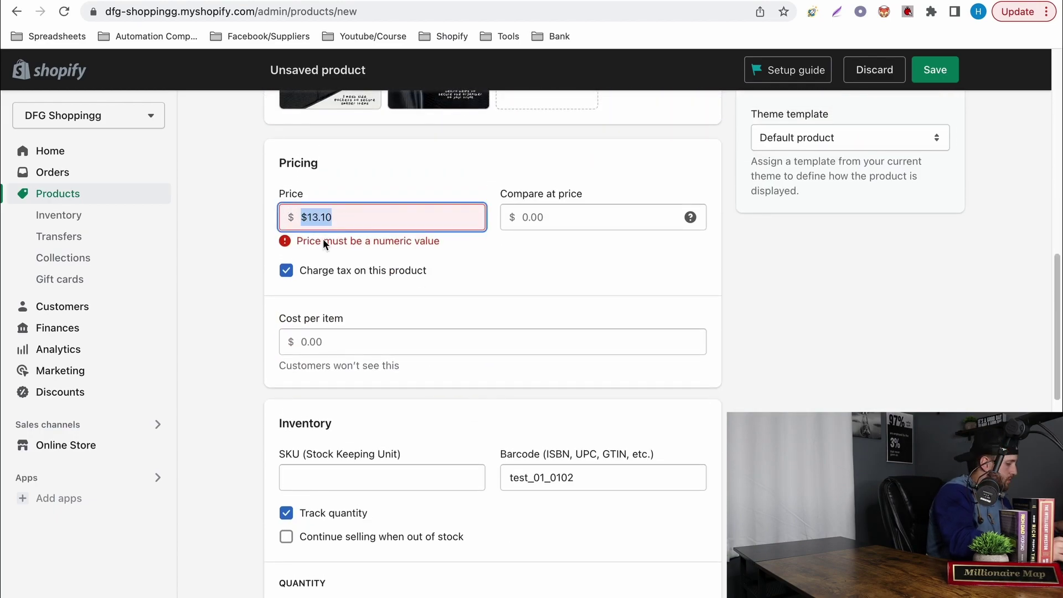
text(20)
click(572, 265)
scroll(572, 268, up, 10)
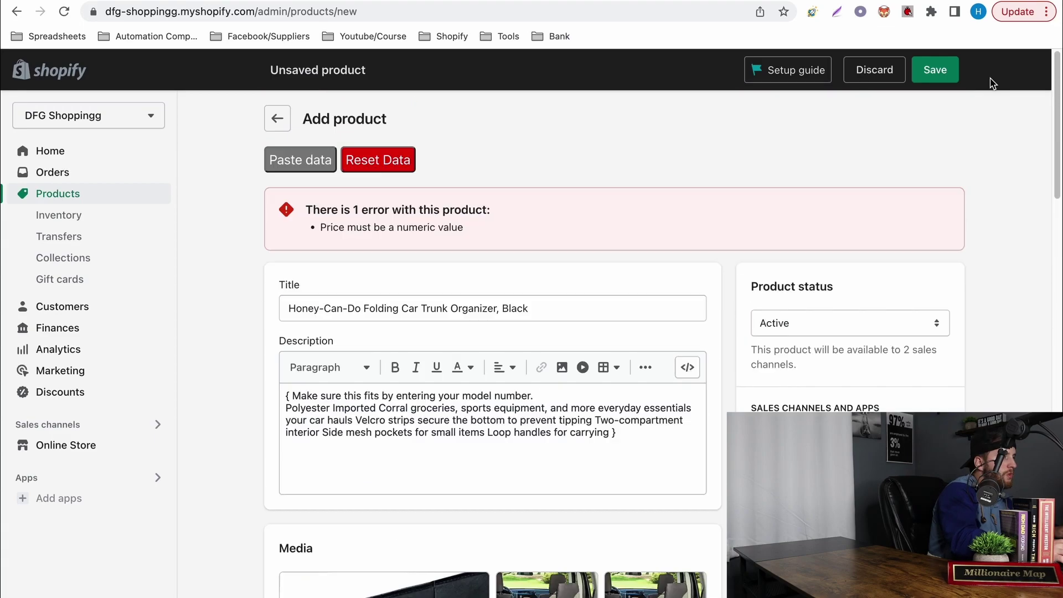
click(936, 70)
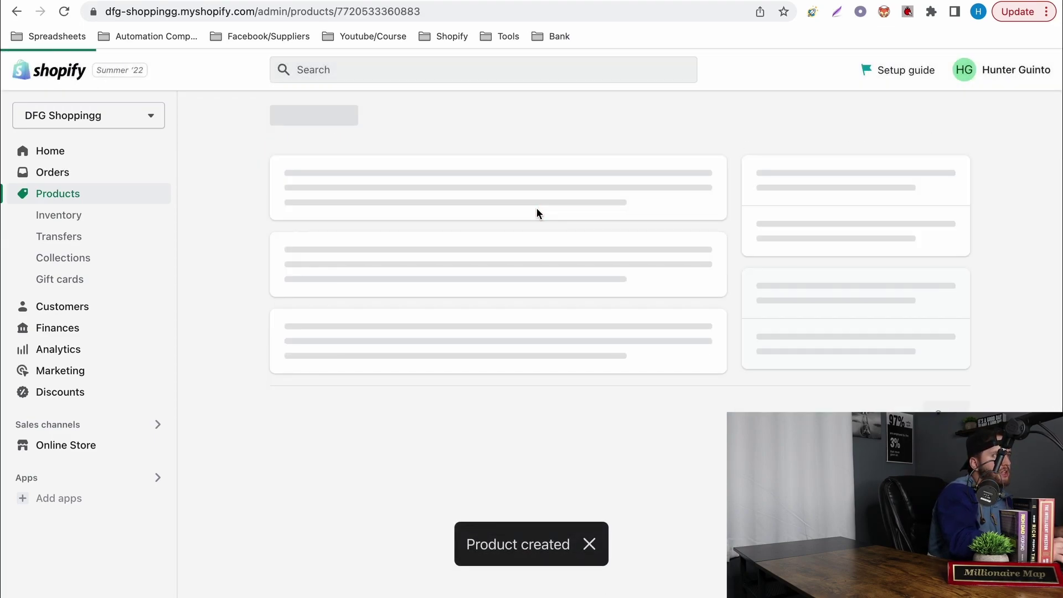
Step: Drag the car-trunk photo toward the first slot in the product's Media section
scroll(526, 269, down, 3)
scroll(525, 274, down, 5)
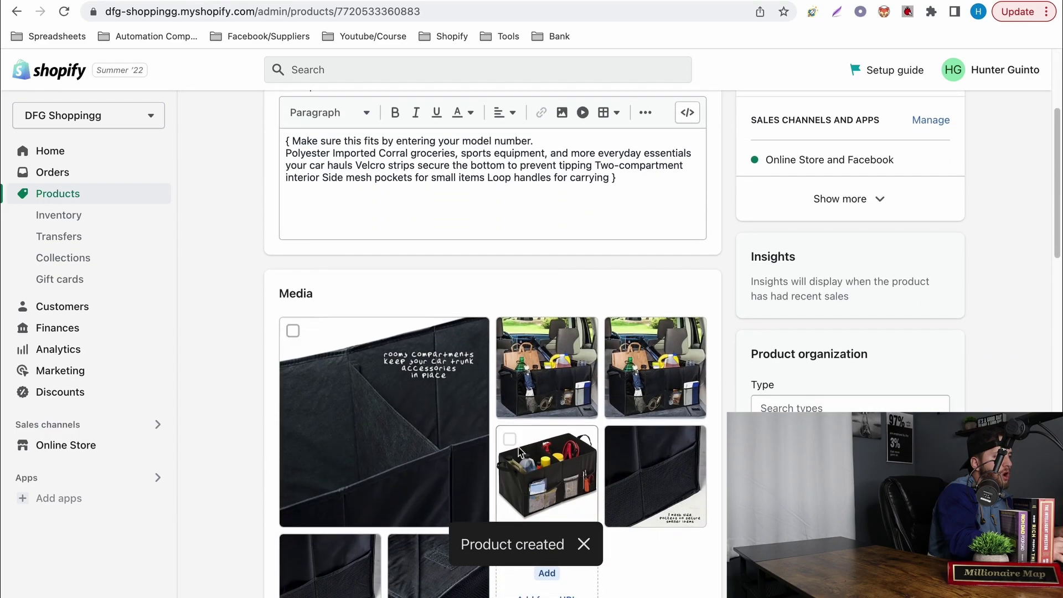
scroll(541, 232, up, 2)
scroll(541, 231, up, 1)
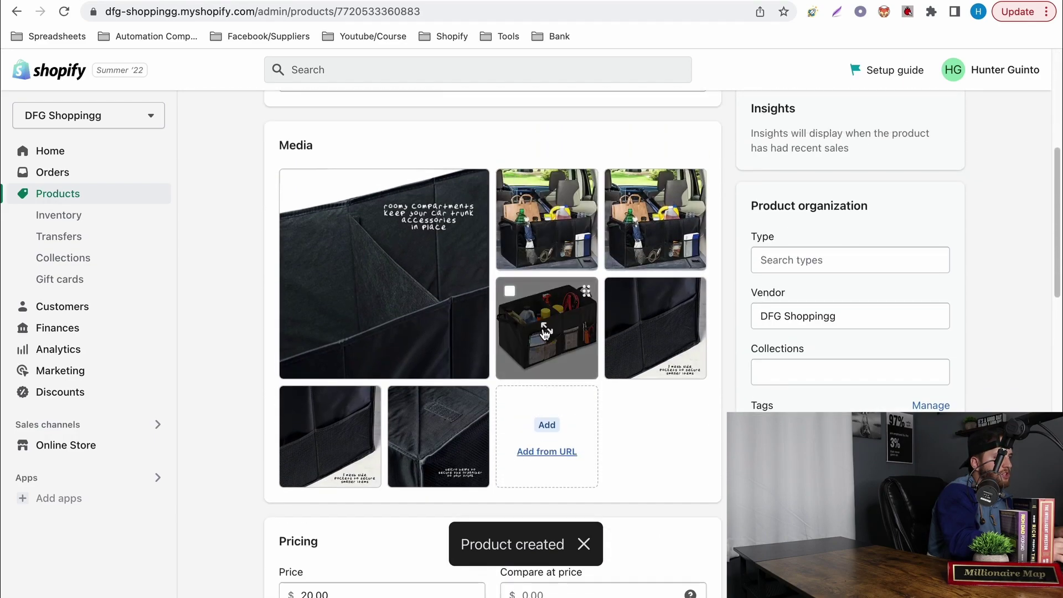
drag(545, 327, 388, 262)
scroll(388, 262, up, 6)
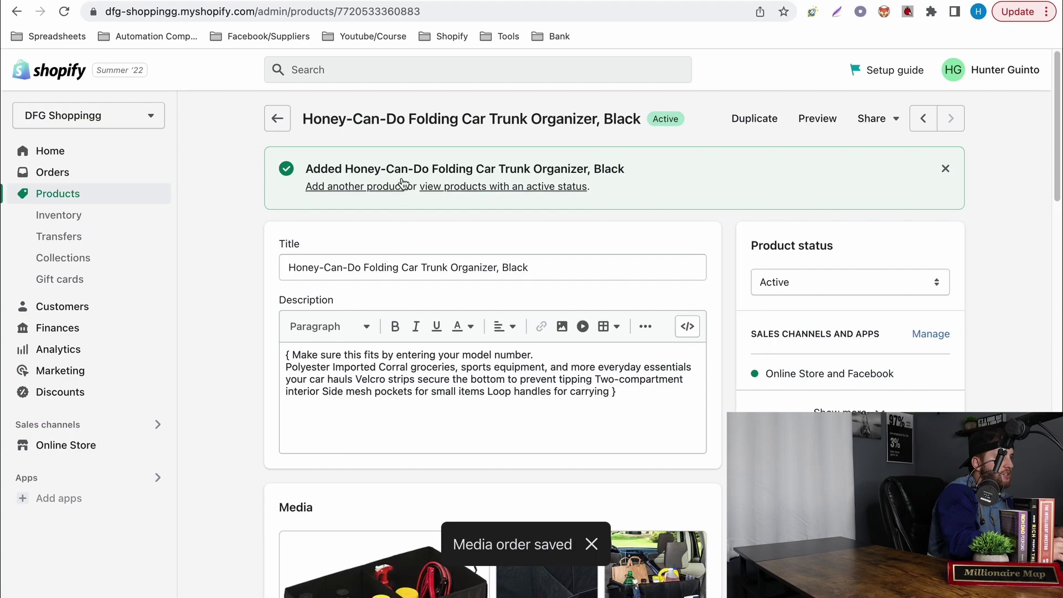
scroll(421, 288, down, 5)
scroll(446, 338, up, 1)
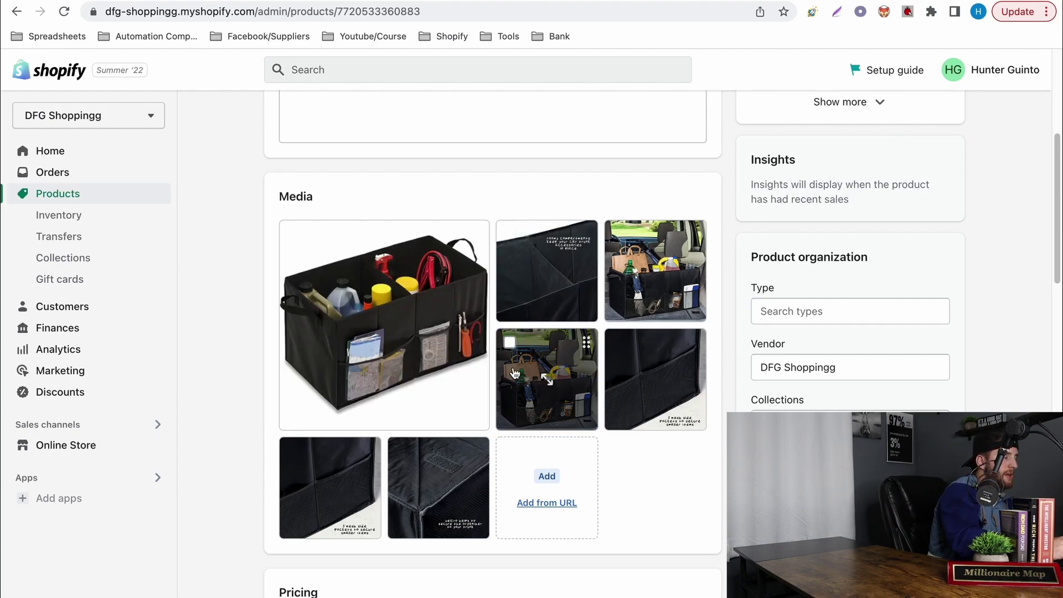
drag(547, 379, 426, 361)
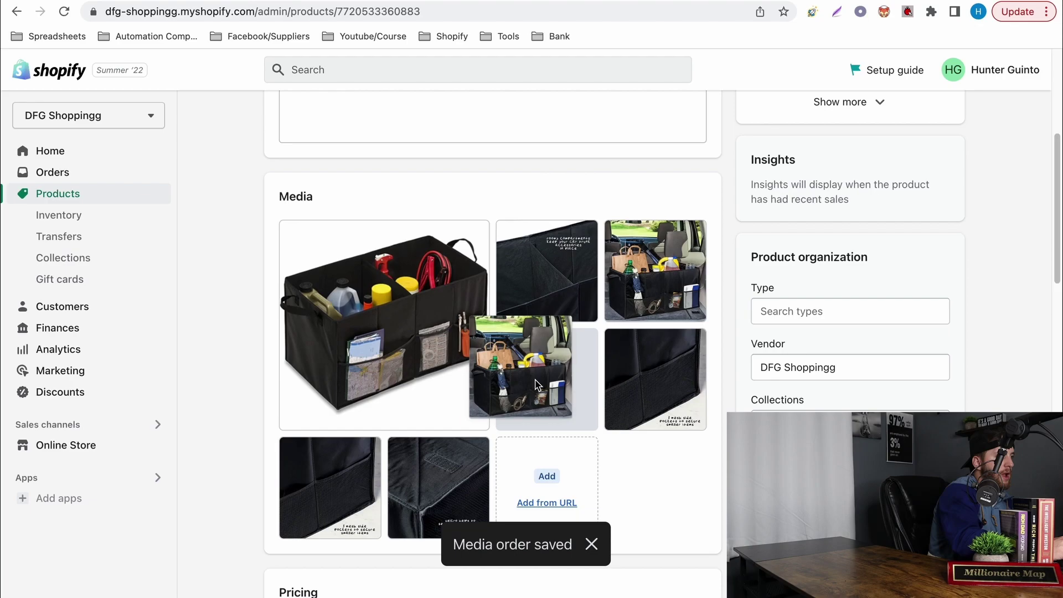
Step: Move the dark velcro close-up image into the first media position
scroll(534, 380, up, 6)
scroll(706, 317, down, 5)
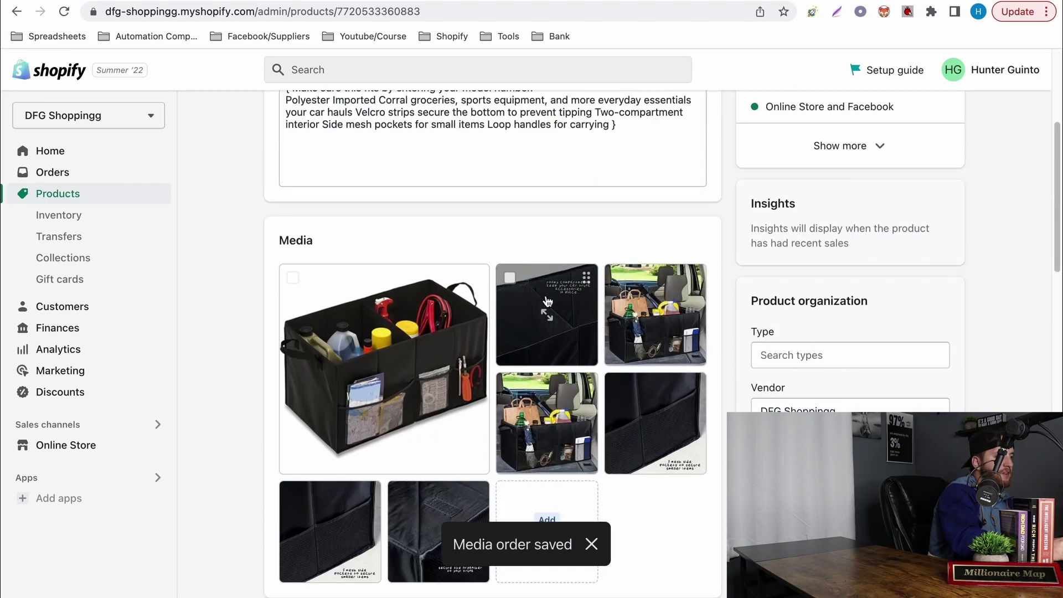
drag(547, 424, 387, 470)
drag(435, 562, 367, 335)
scroll(1002, 184, up, 5)
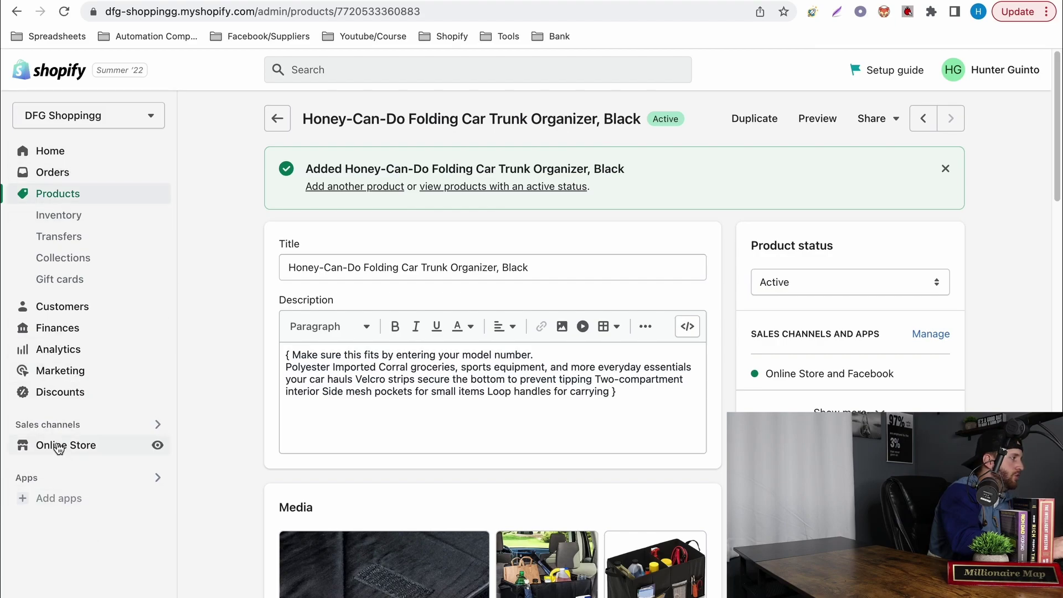
Step: Open the Facebook sales channel and view all its synced products in the bulk editor
click(78, 432)
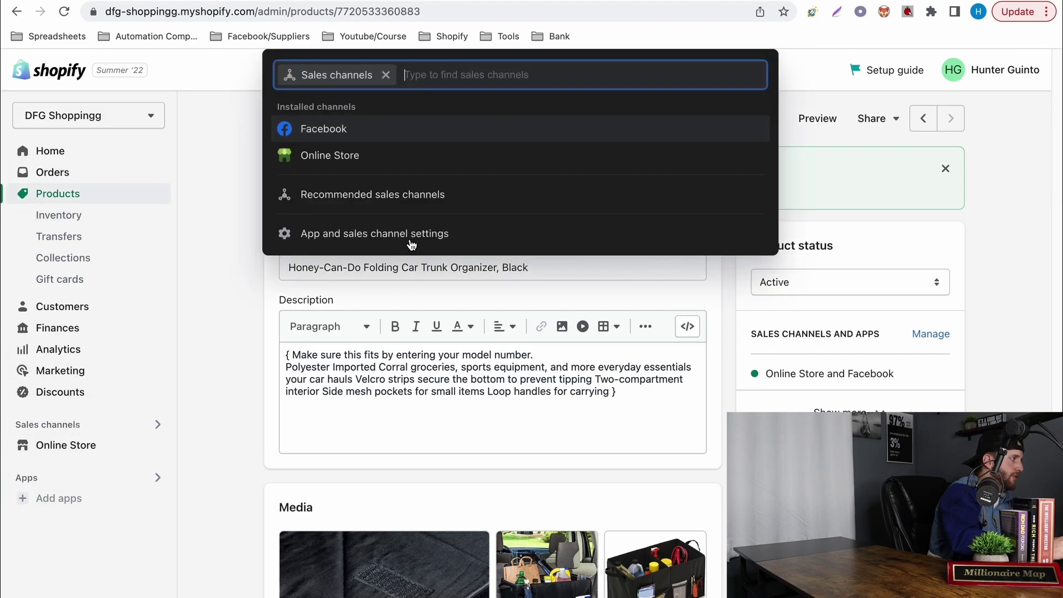
click(311, 130)
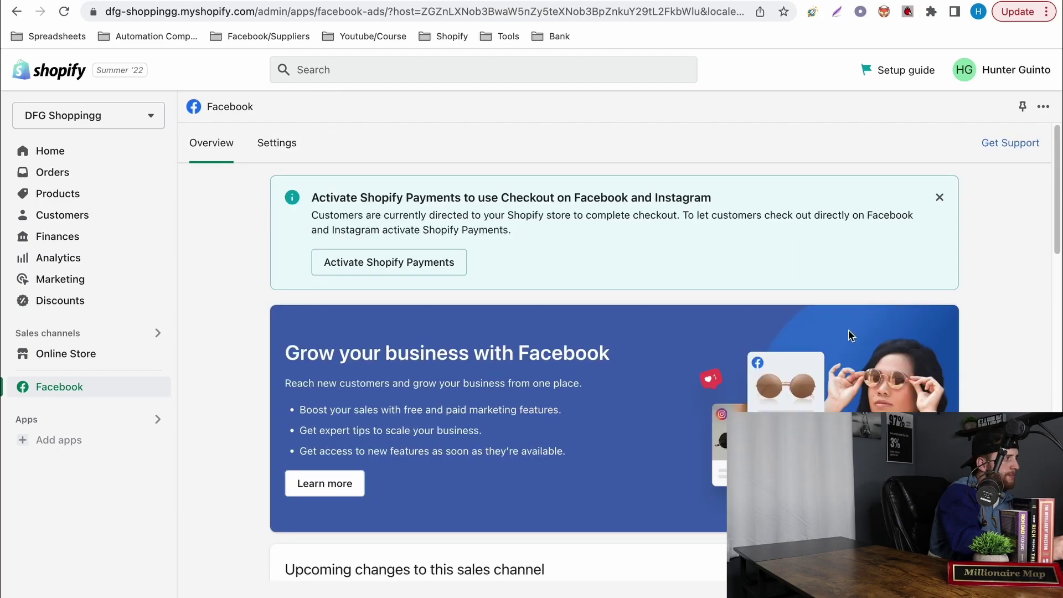
scroll(835, 334, down, 9)
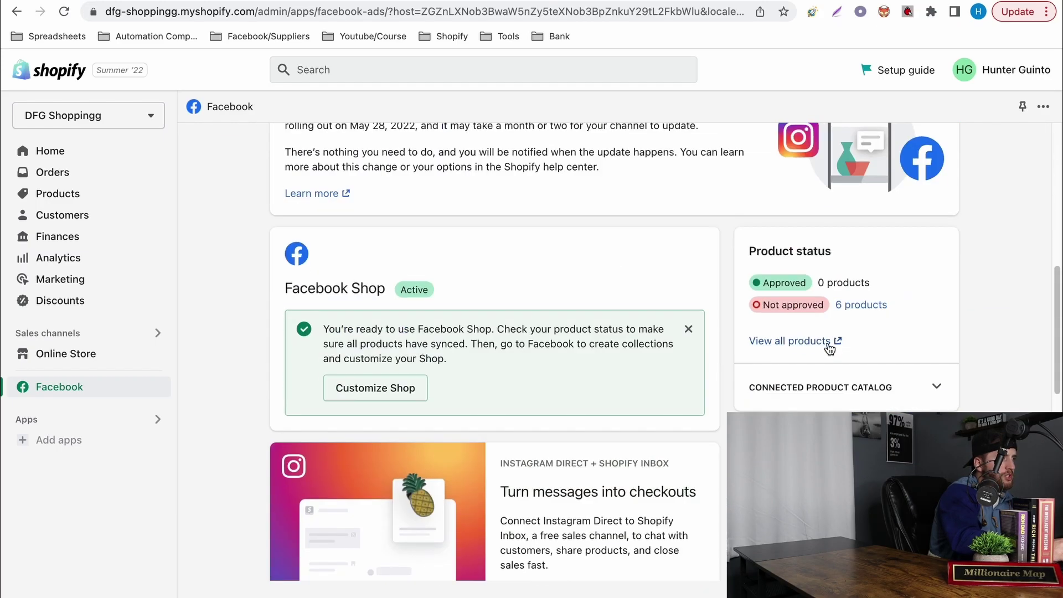
click(782, 342)
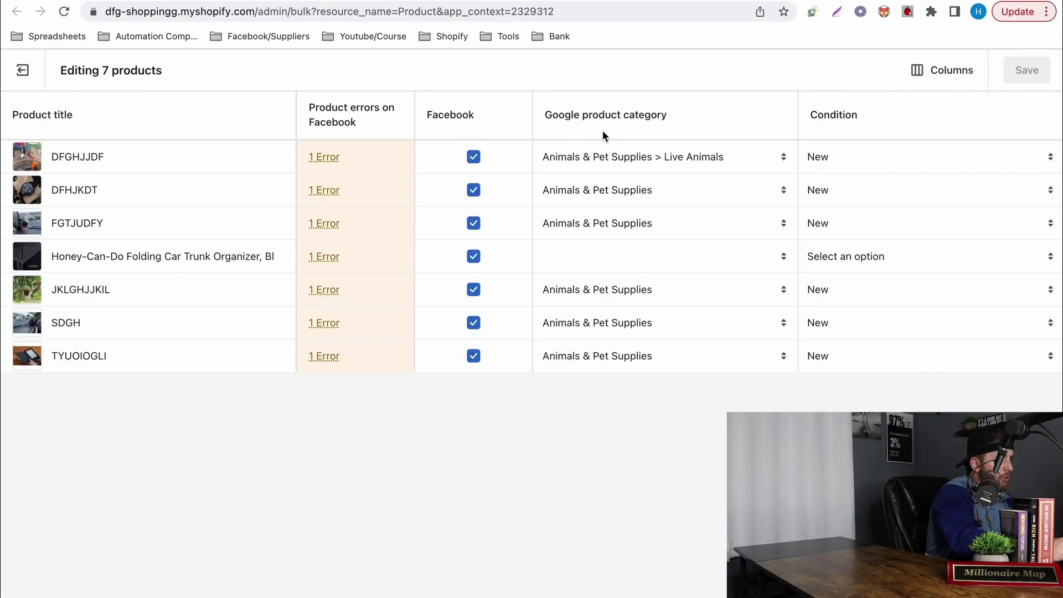
Step: Set the Honey-Can-Do organizer's Google product category to Animals & Pet Supplies
click(635, 263)
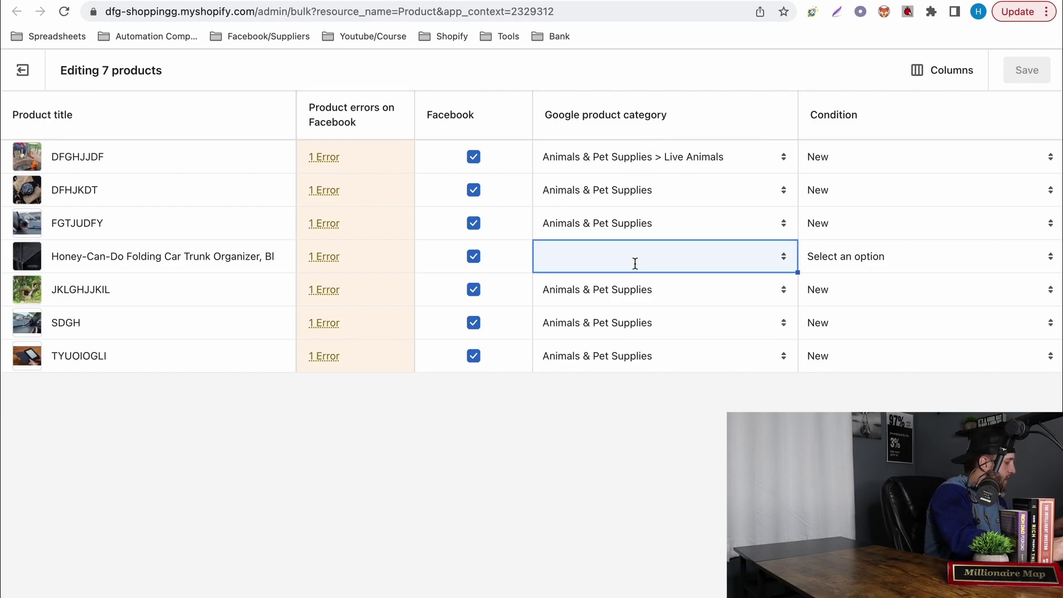
text(an)
click(612, 302)
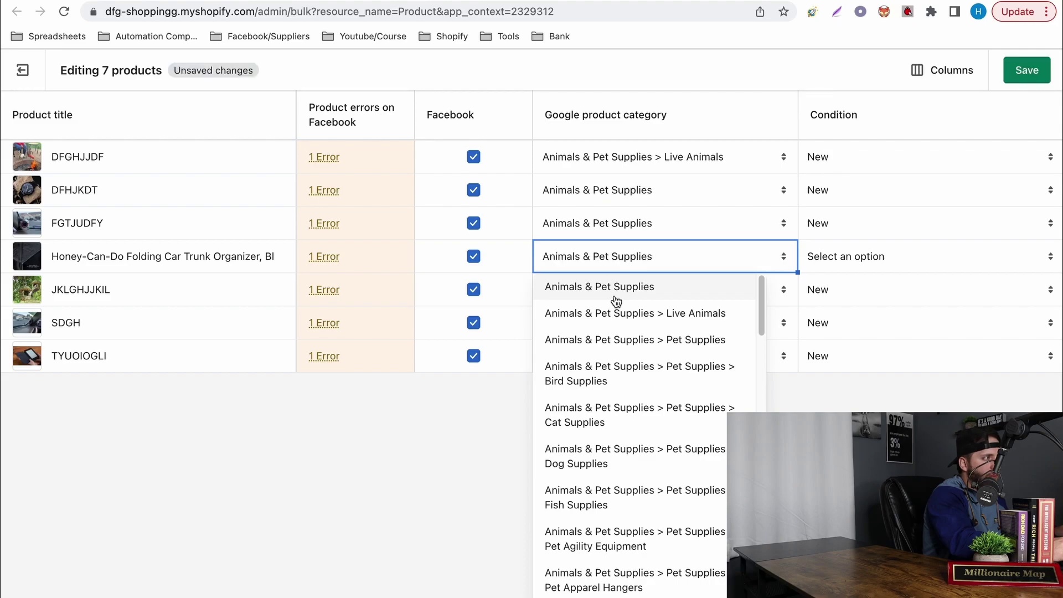
Step: Set its condition to New, save the changes, and go to the store settings
click(876, 258)
click(875, 258)
click(858, 272)
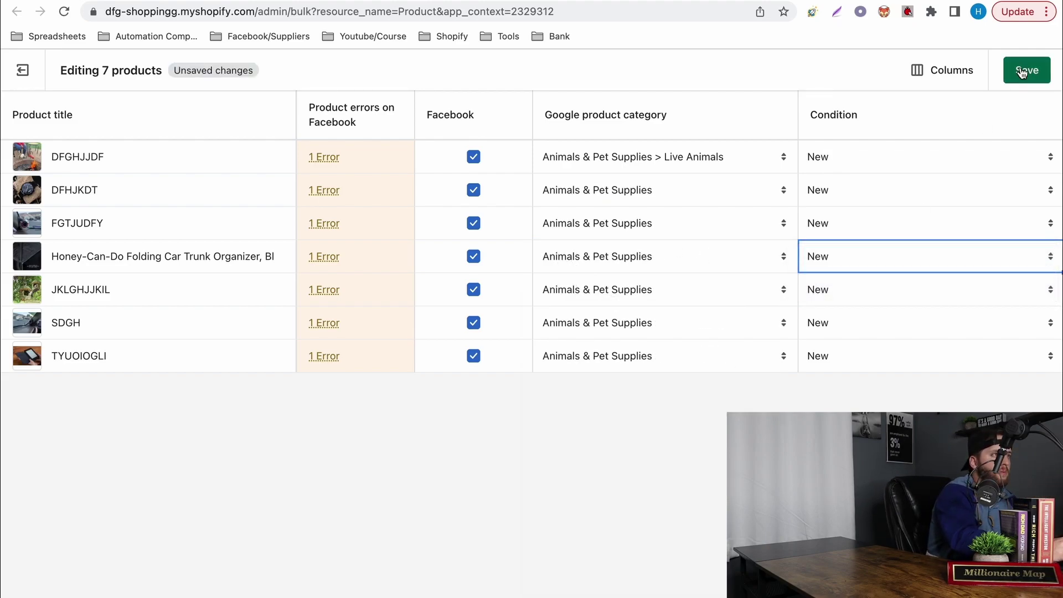
click(1022, 71)
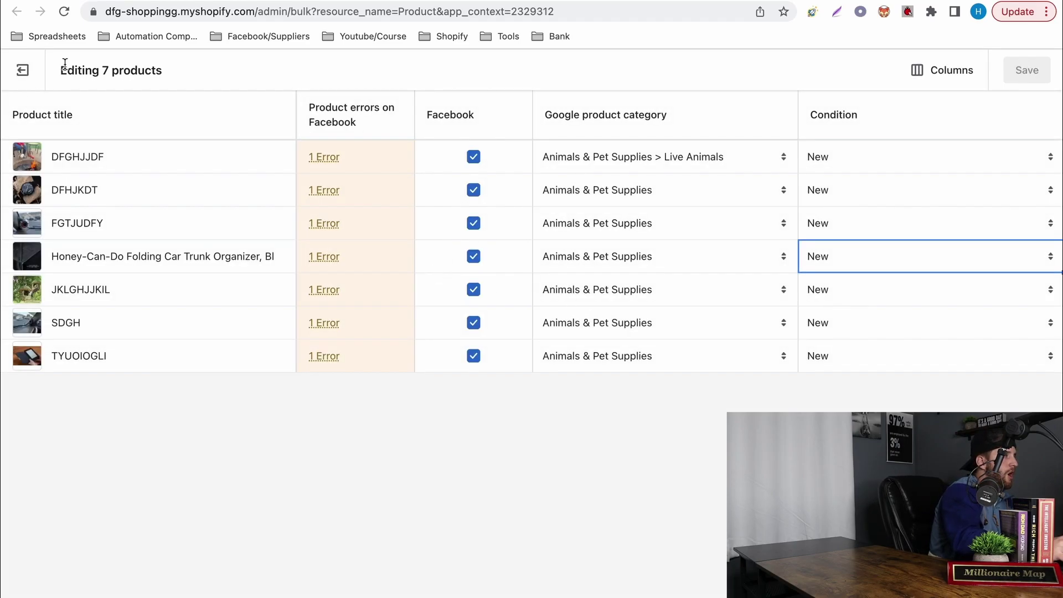
click(23, 75)
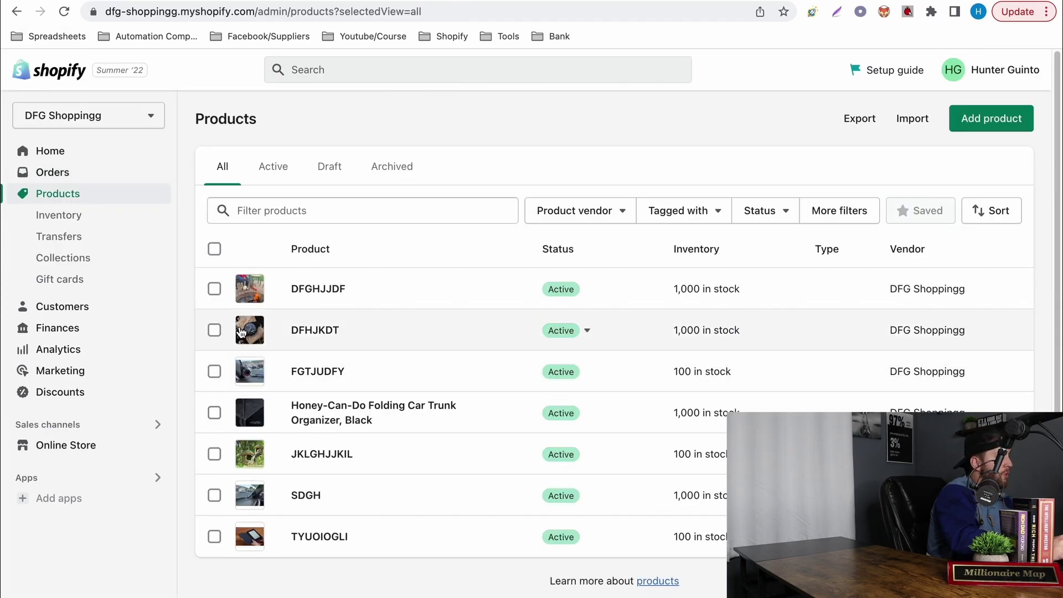
click(50, 587)
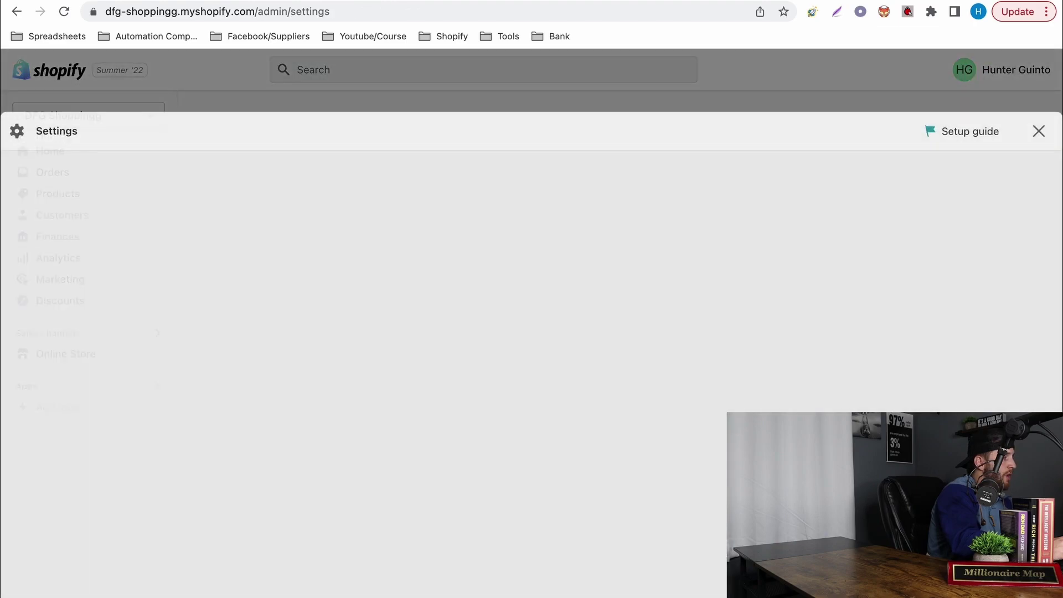
Step: Look over the rates in Shipping and delivery, then close Settings
click(178, 371)
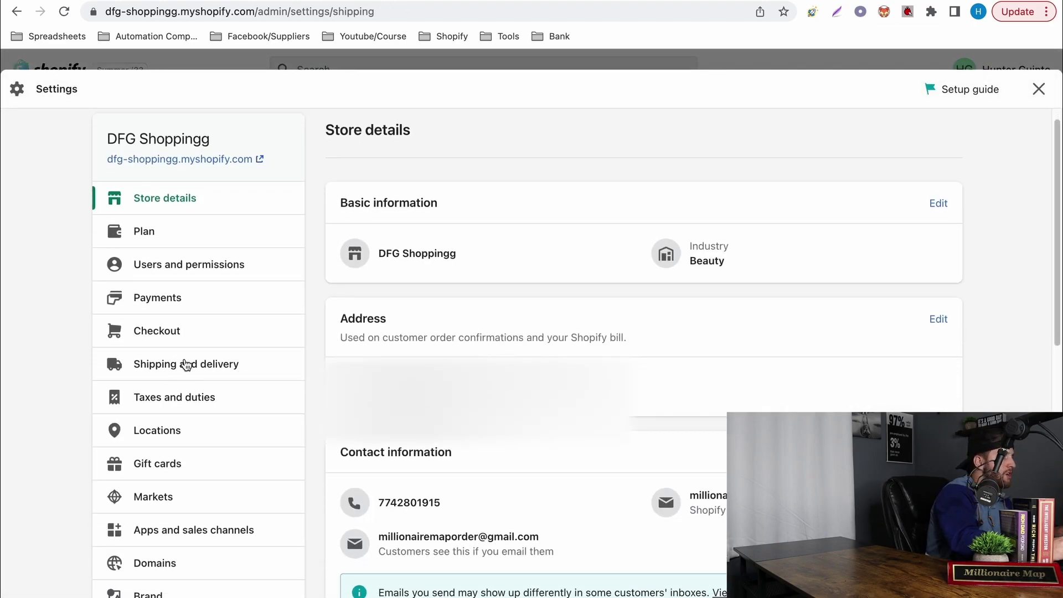
scroll(569, 358, down, 2)
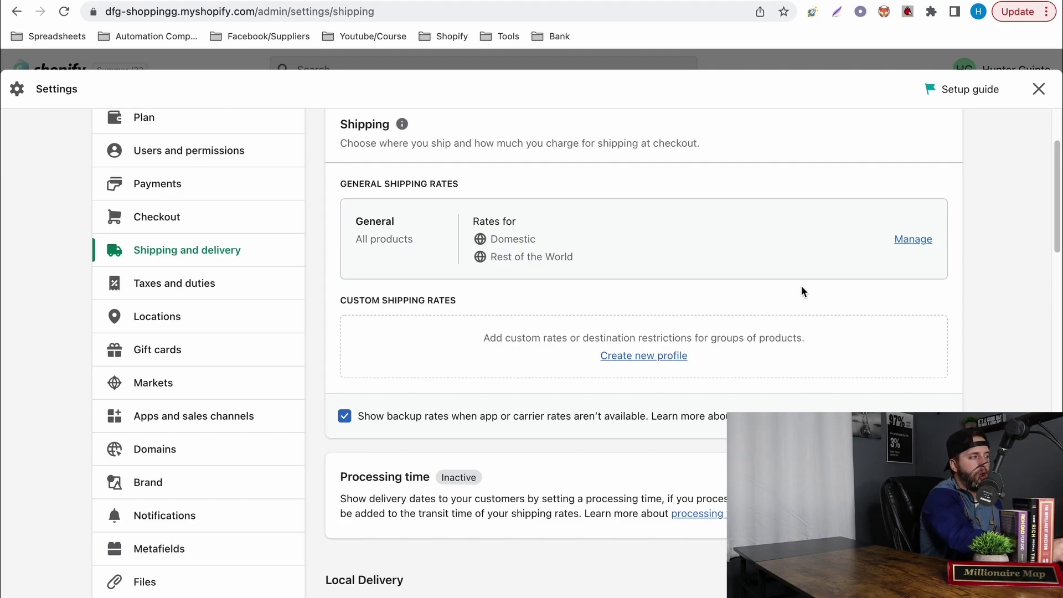
scroll(802, 287, up, 3)
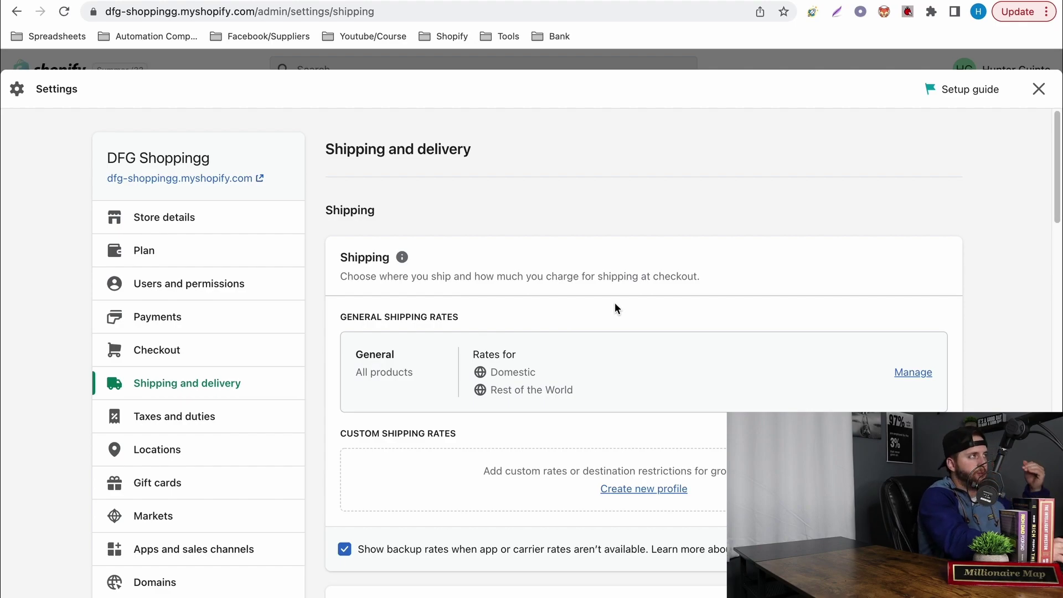
click(1039, 89)
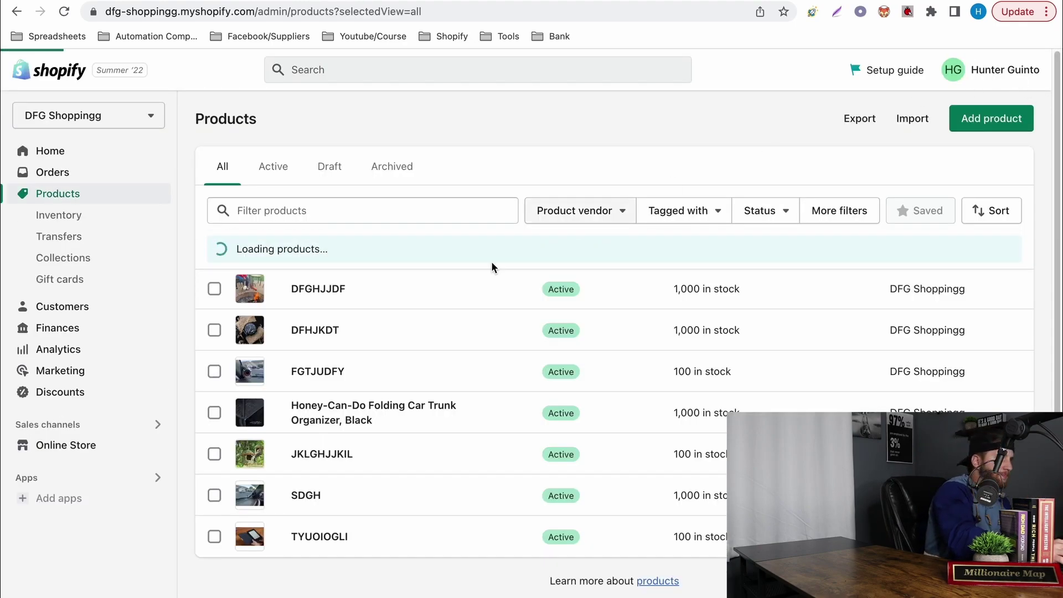
Step: Start a new Shopify product and open the Drive Auto Car Trunk Organizer page on Amazon
click(971, 126)
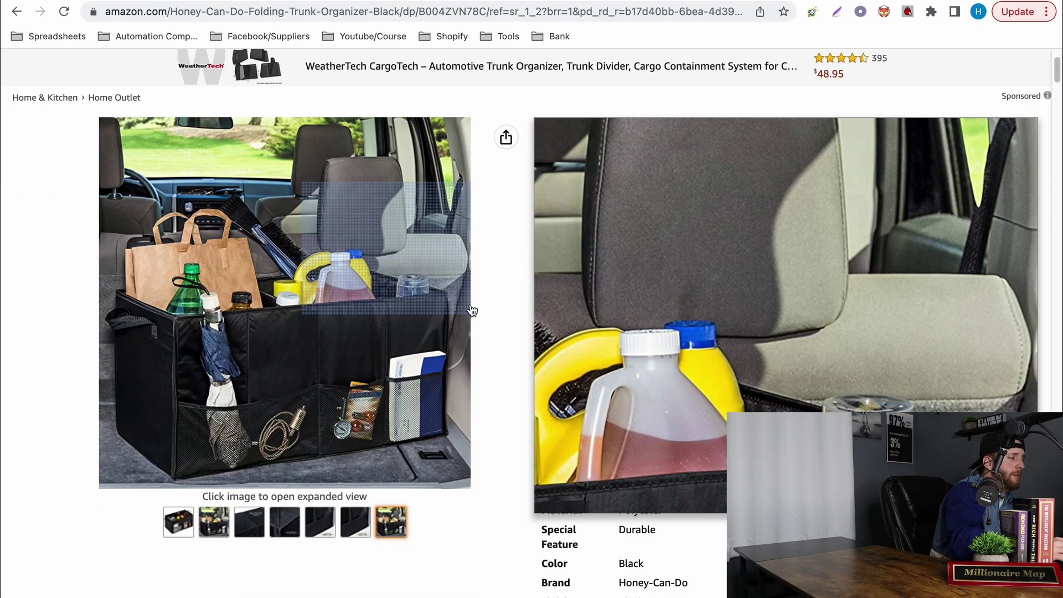
scroll(468, 315, down, 12)
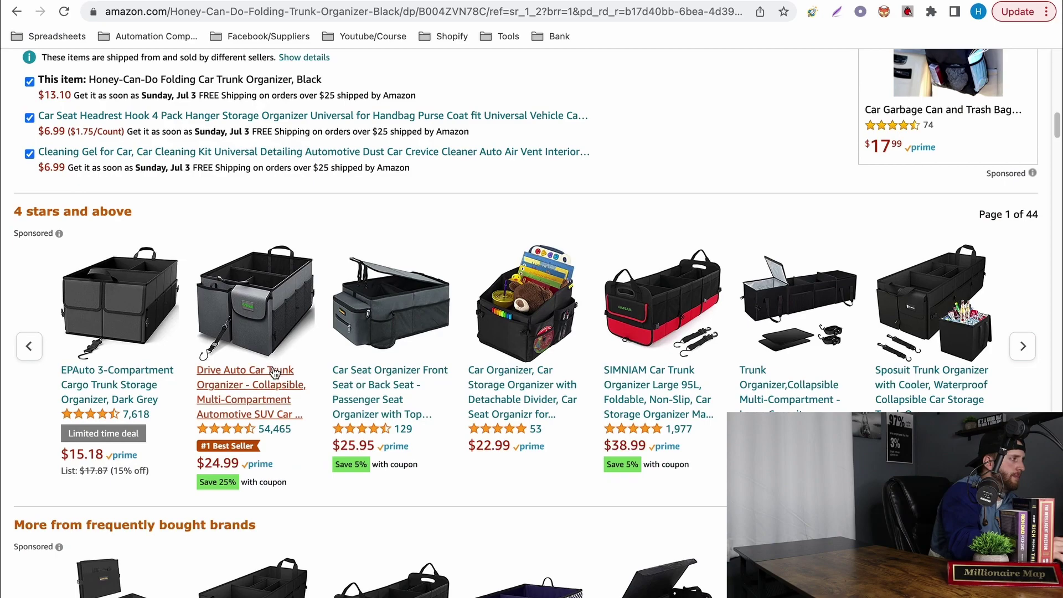
click(275, 375)
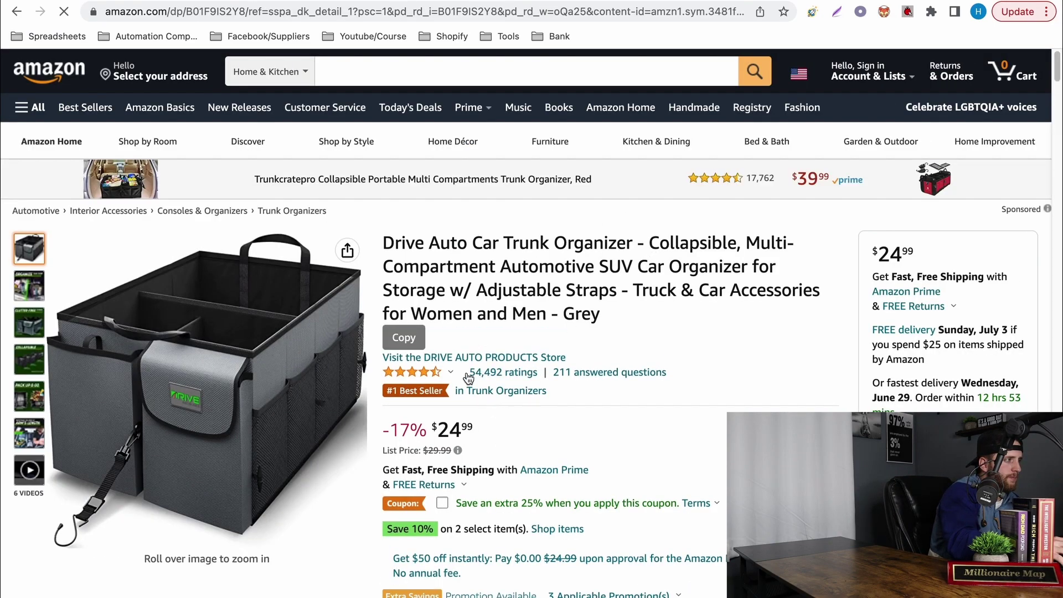
click(411, 431)
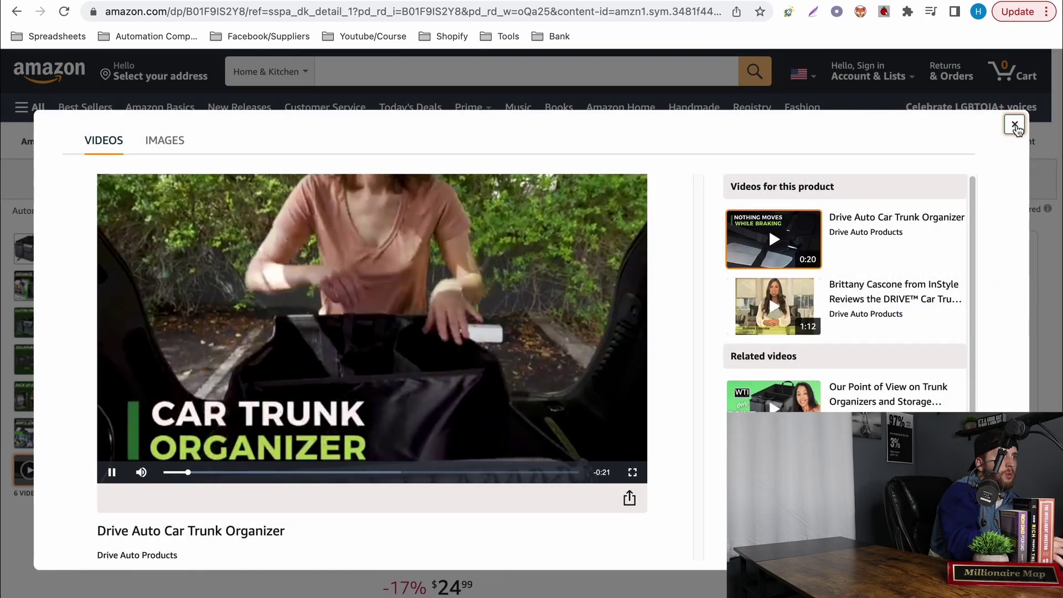
click(1015, 126)
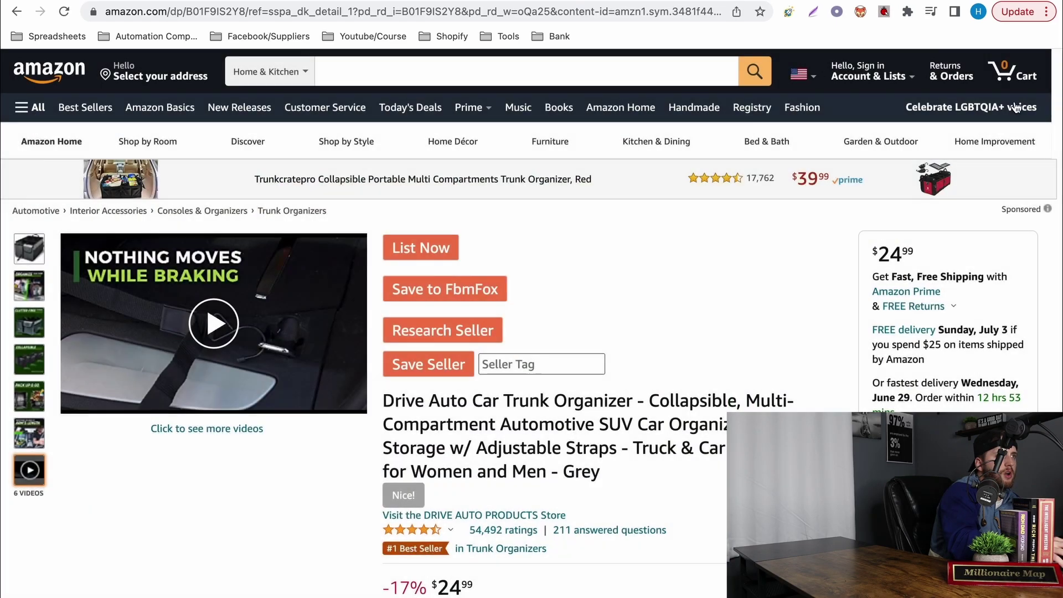
Step: Save the Clutter-Free image as the Drive Auto product's featured image in the import extension
click(885, 12)
click(749, 188)
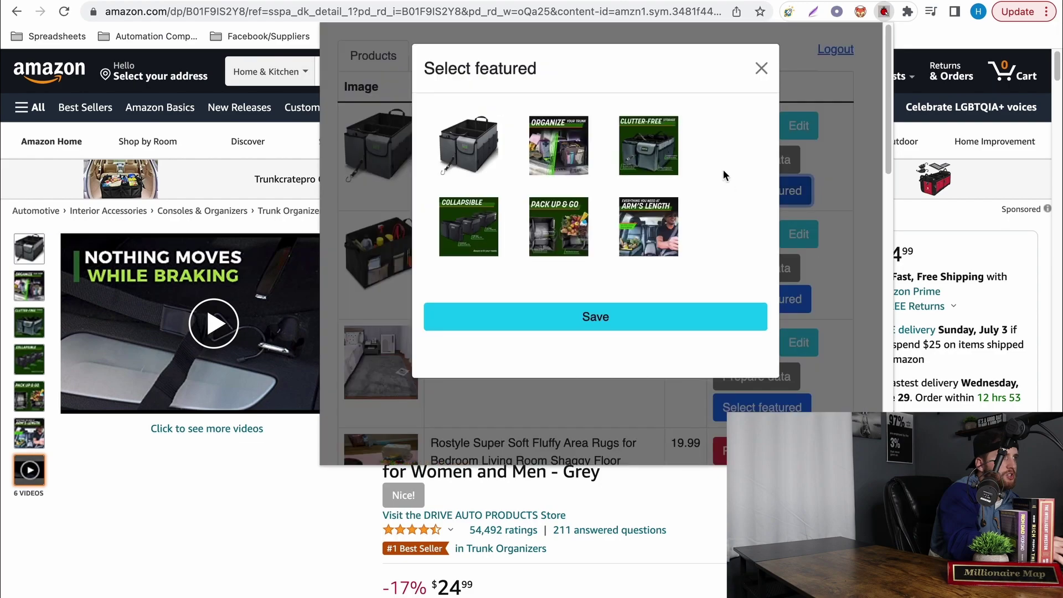
click(635, 237)
click(653, 156)
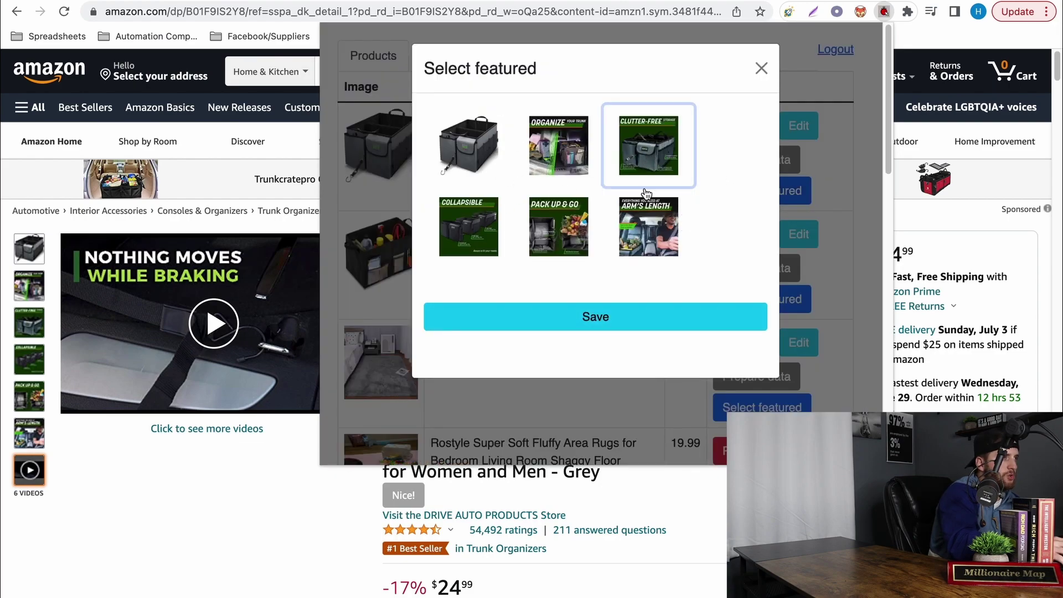
click(607, 325)
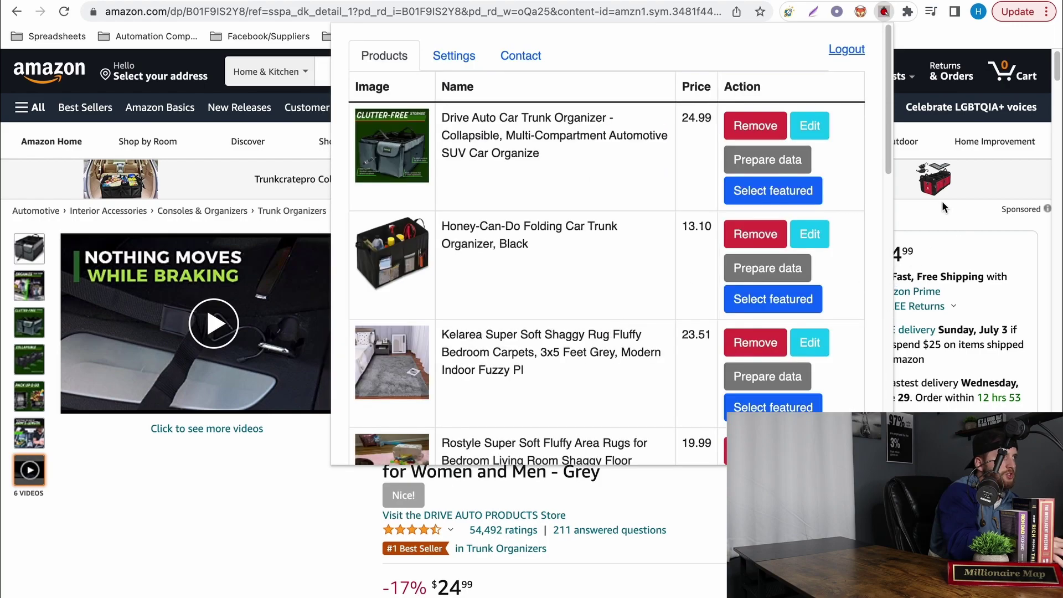
click(812, 129)
click(954, 213)
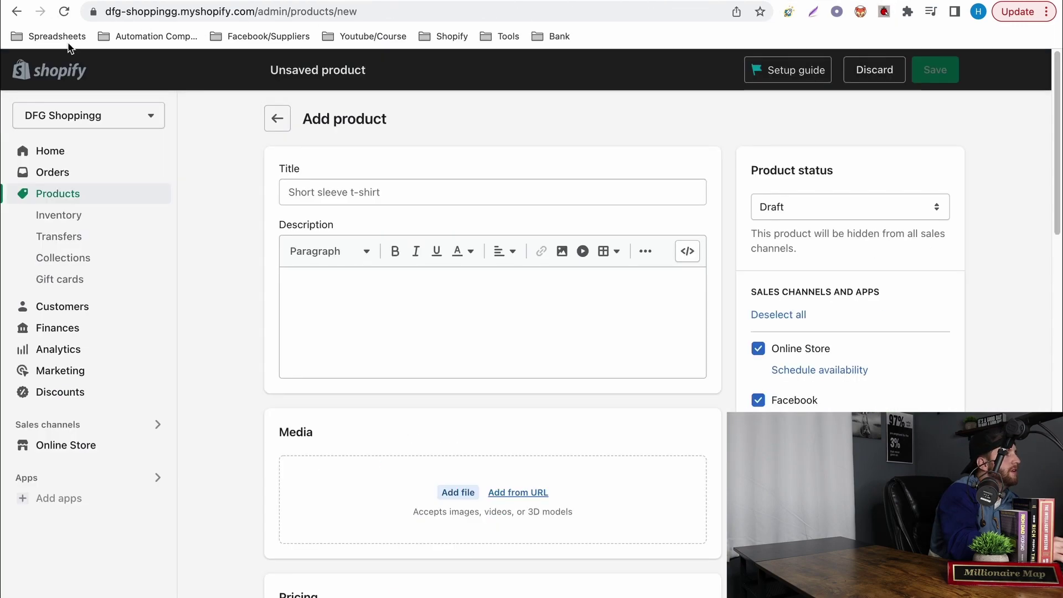
Step: Reload the new product form and paste in the Drive Auto organizer's Amazon data
click(64, 11)
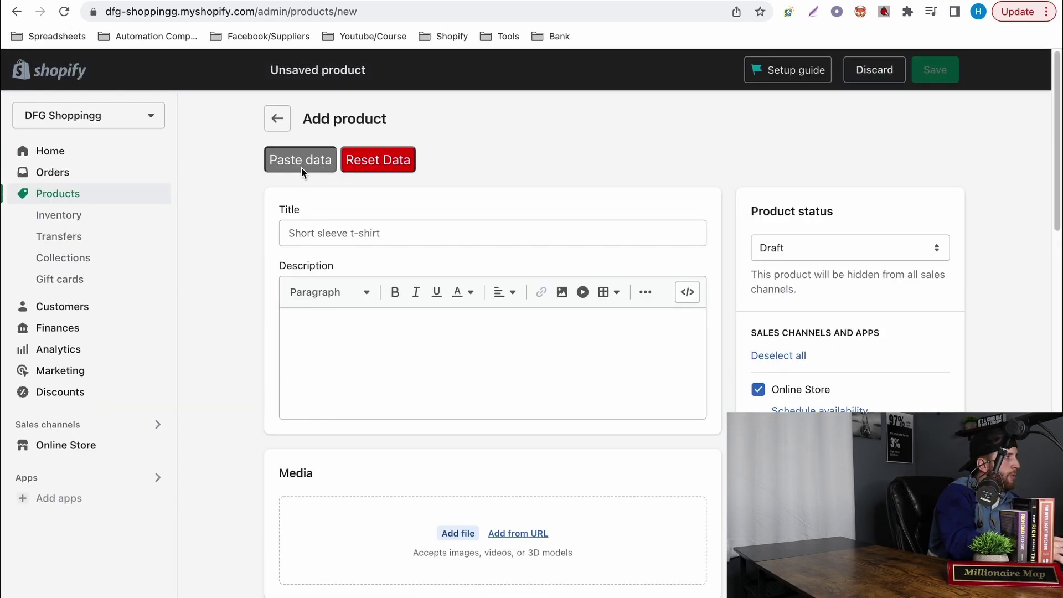
click(301, 161)
scroll(407, 218, down, 3)
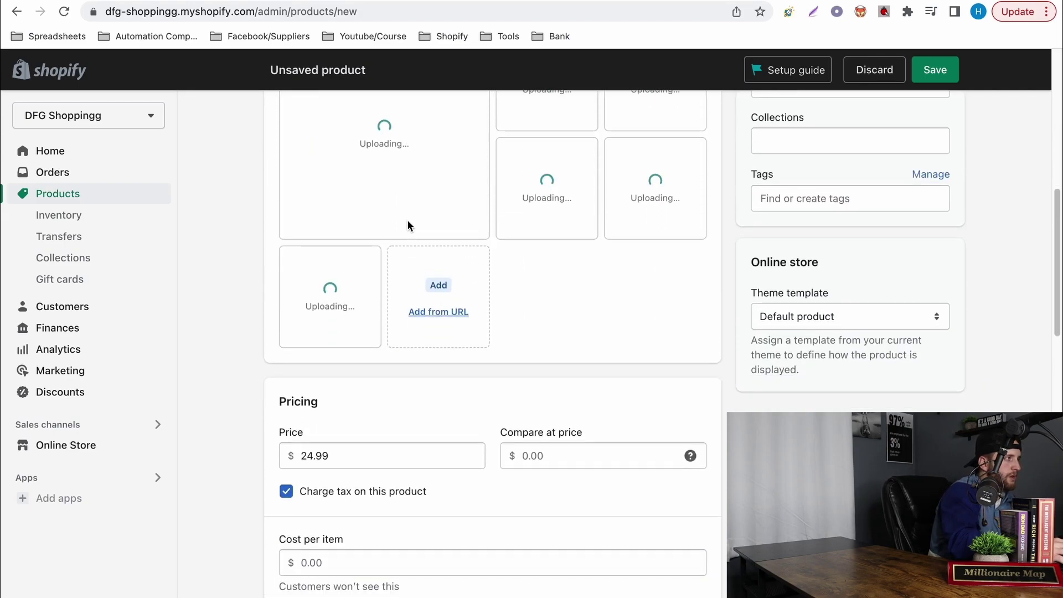
scroll(408, 225, up, 2)
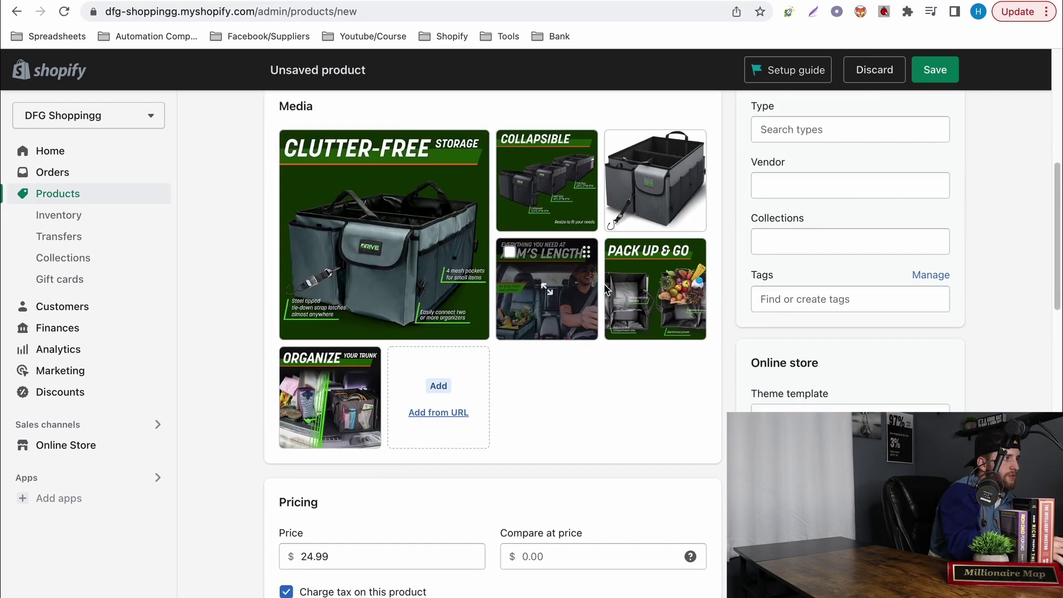
drag(637, 291, 631, 322)
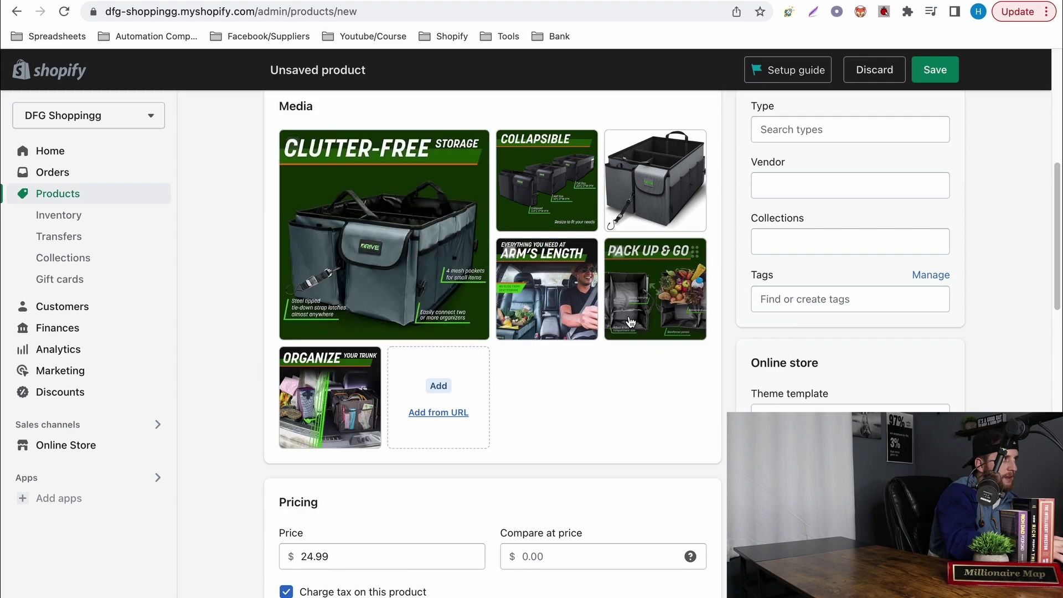
mouse_move(547, 294)
mouse_down()
mouse_move(355, 216)
mouse_move(548, 288)
mouse_up()
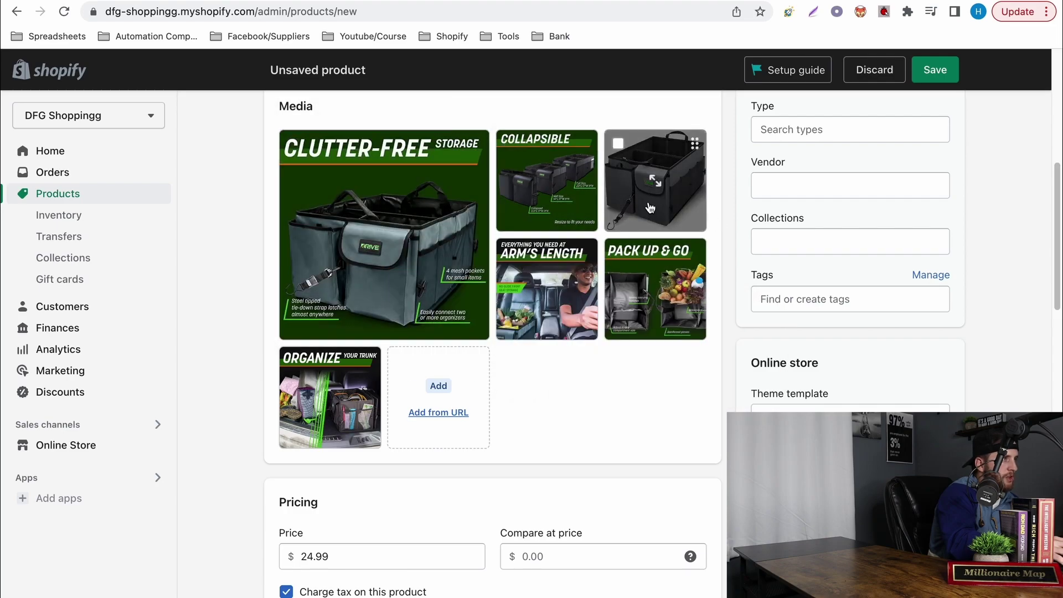
mouse_move(650, 208)
mouse_down()
mouse_move(387, 221)
mouse_move(648, 205)
mouse_up()
scroll(473, 284, down, 5)
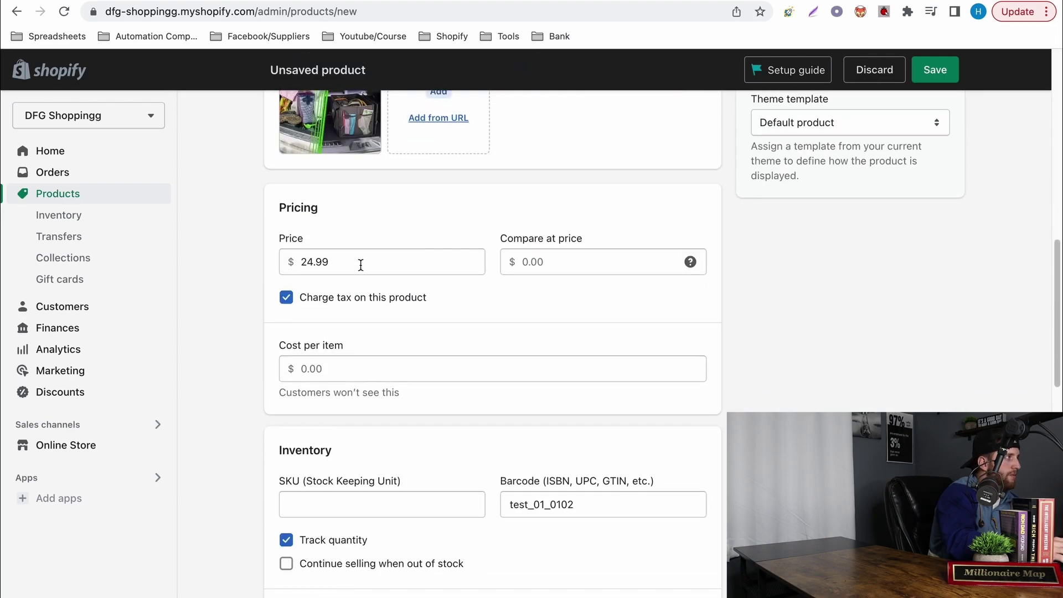
Step: Change the price from 24.99 to 44, set status to Active, and save
drag(360, 265, 285, 248)
text(44)
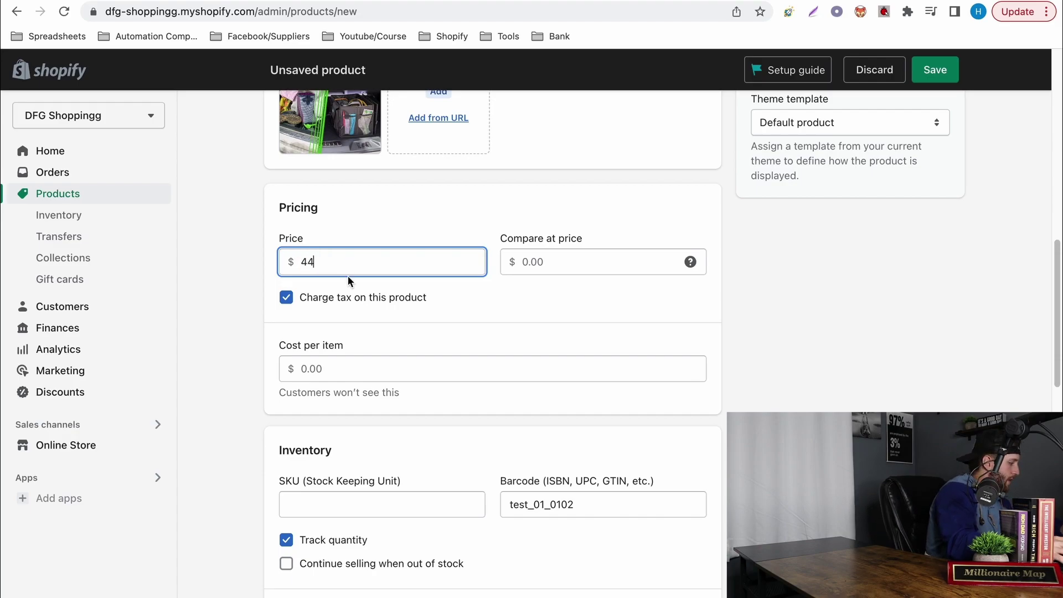
scroll(484, 332, down, 12)
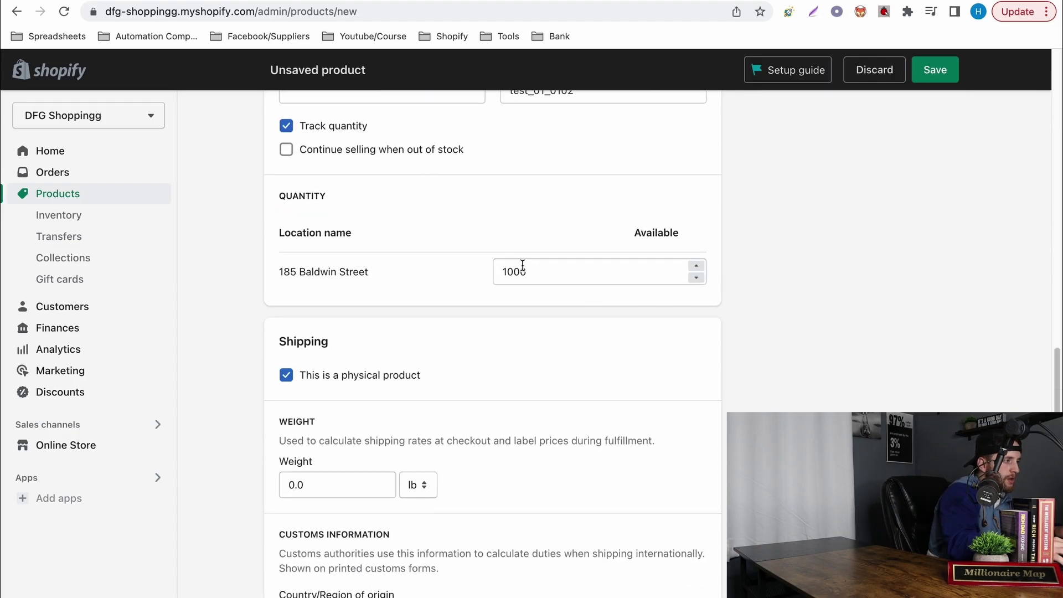
scroll(521, 341, down, 3)
scroll(578, 347, up, 20)
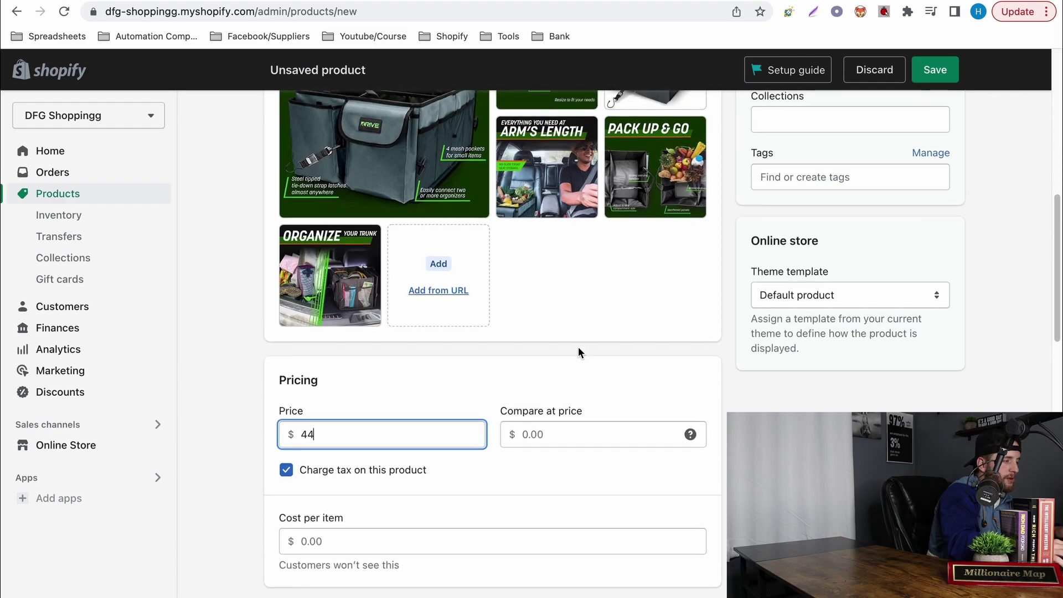
click(787, 248)
click(788, 231)
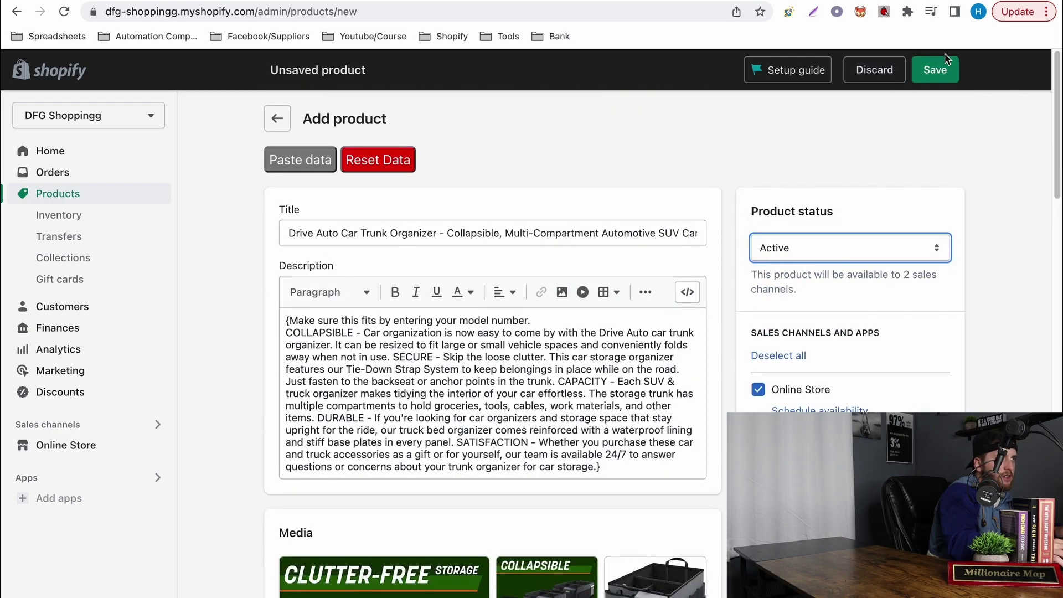
click(946, 68)
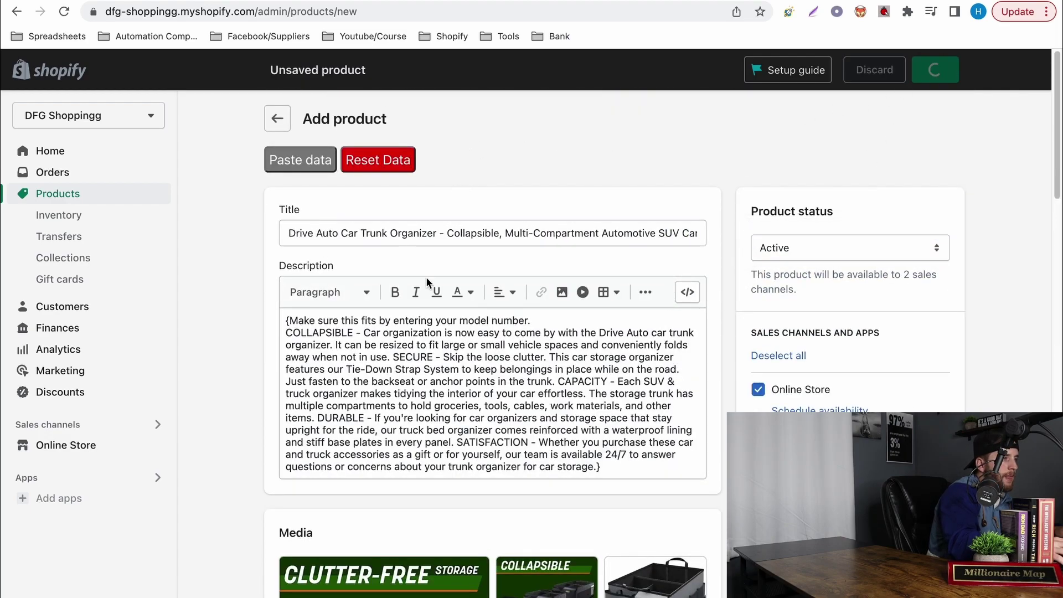
Step: Make the CLUTTER-FREE image the main product image
scroll(382, 274, down, 5)
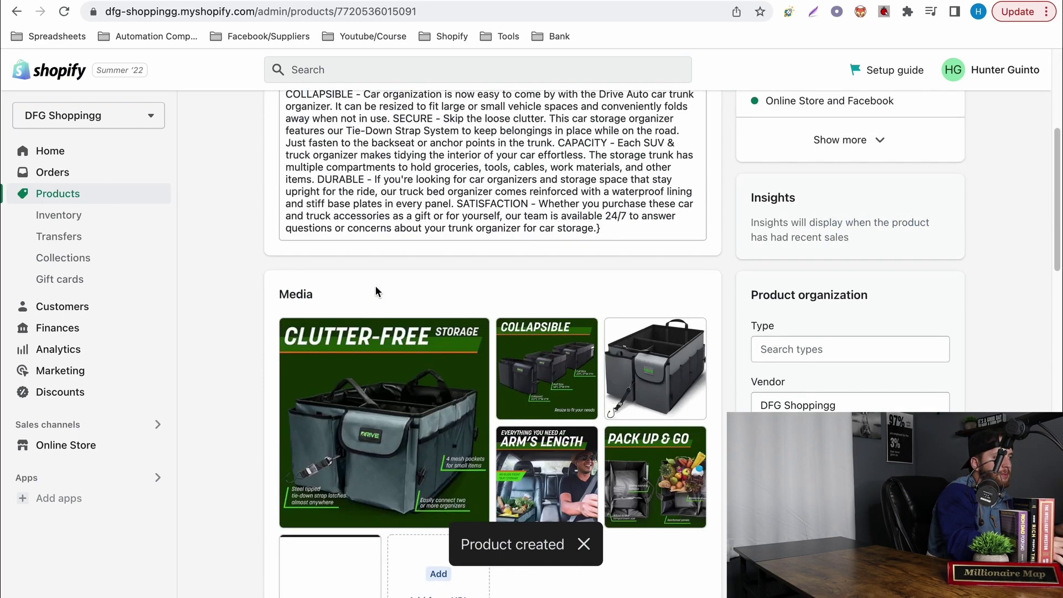
drag(545, 368, 384, 408)
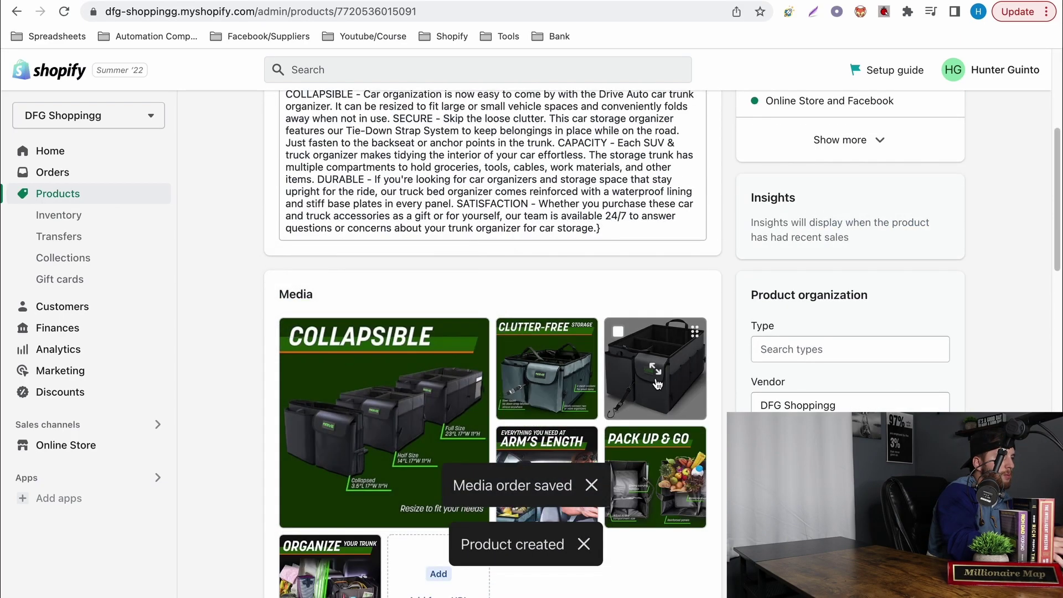
drag(655, 368, 388, 410)
drag(656, 368, 354, 397)
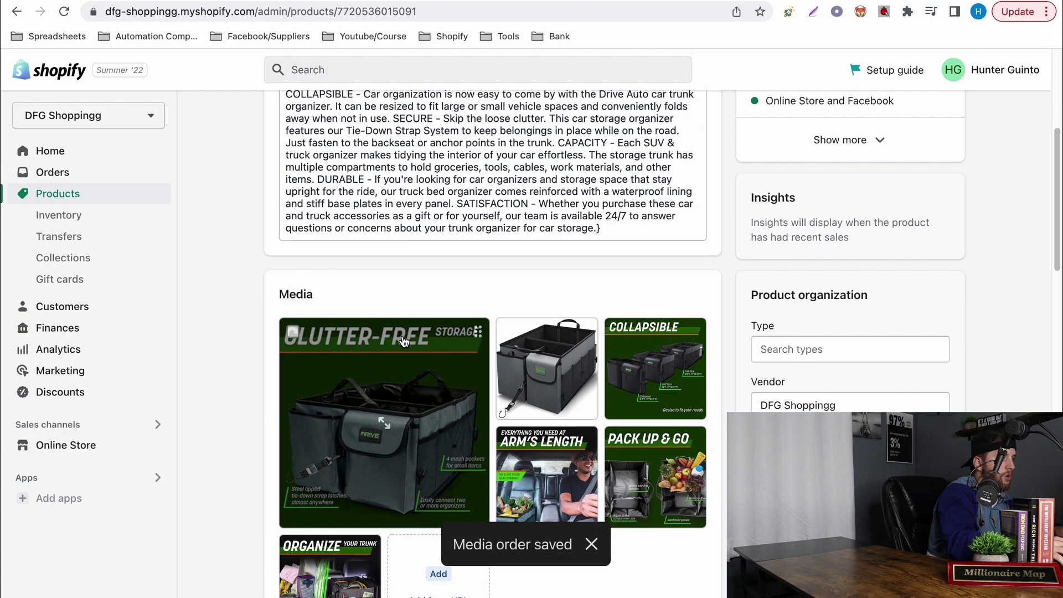
scroll(405, 311, up, 5)
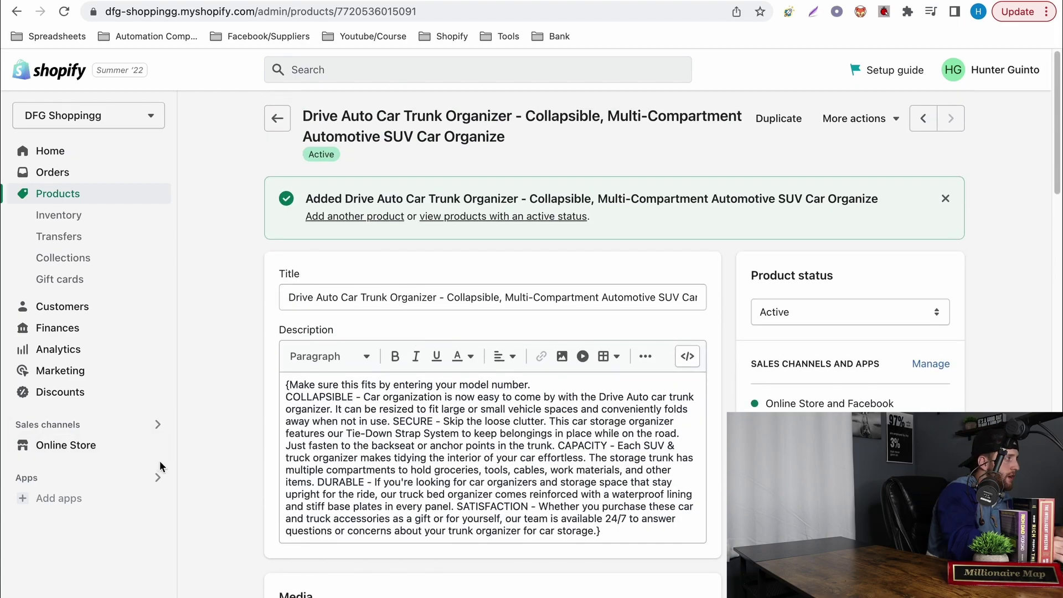
Step: Open the Facebook sales channel's product bulk editor
click(105, 425)
click(348, 138)
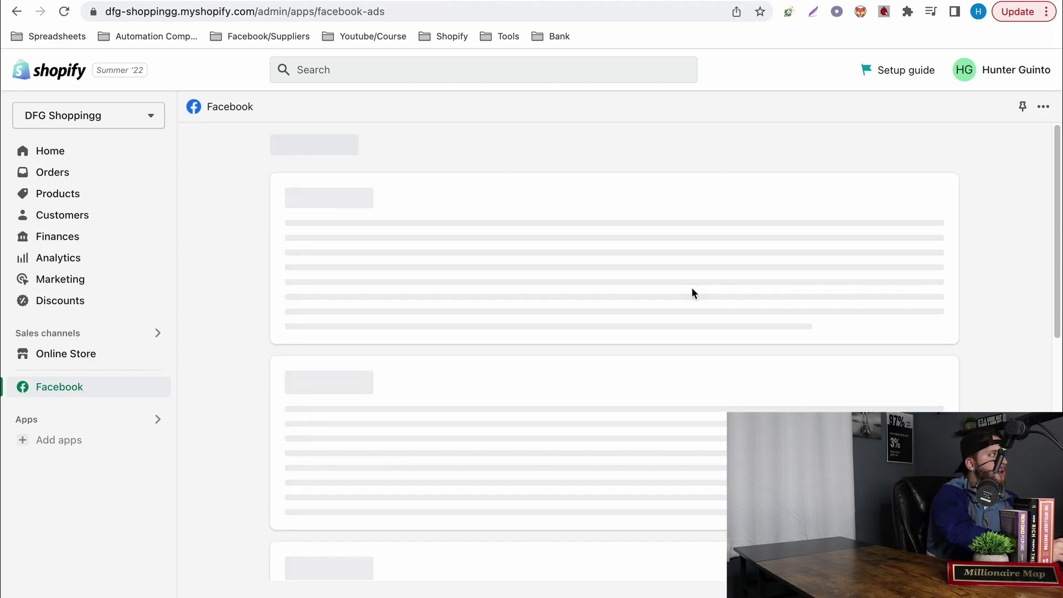
scroll(692, 287, down, 1)
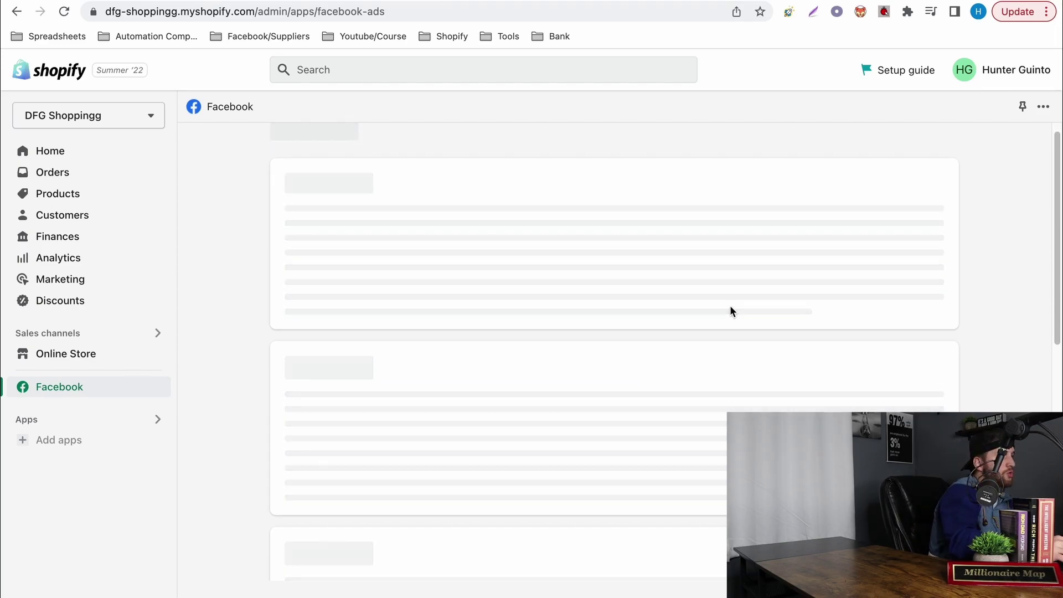
scroll(833, 342, down, 6)
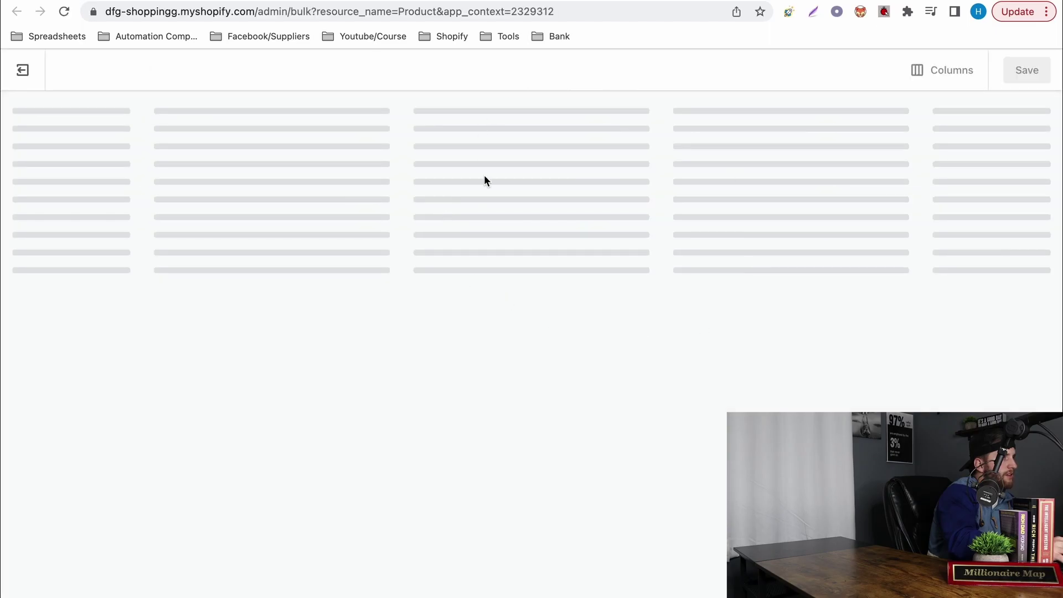
Step: Set the Drive Auto organizer's category to Animals & Pet Supplies and condition New, then save
click(594, 221)
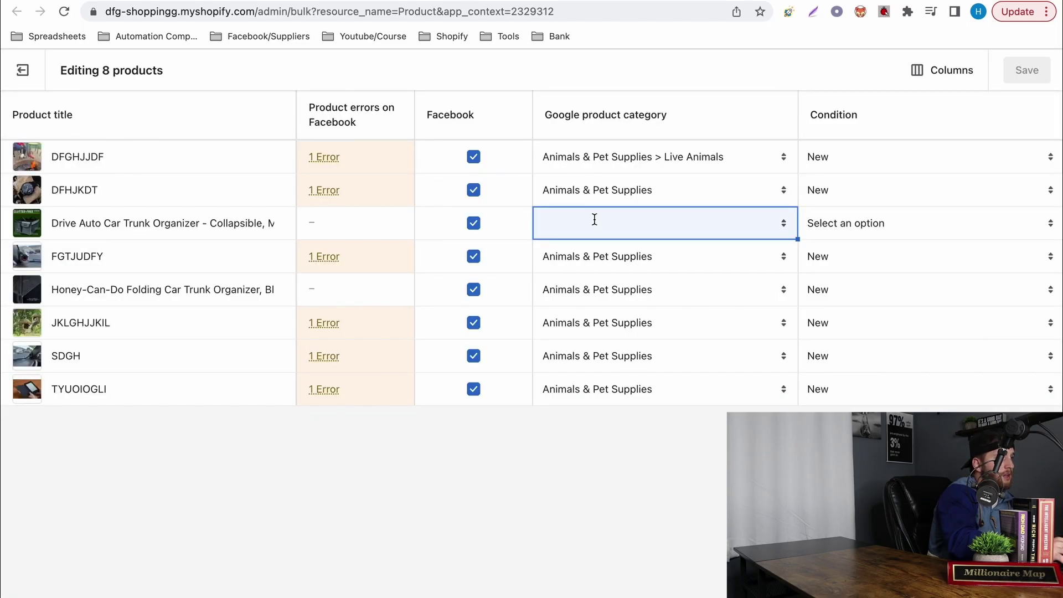
text(a)
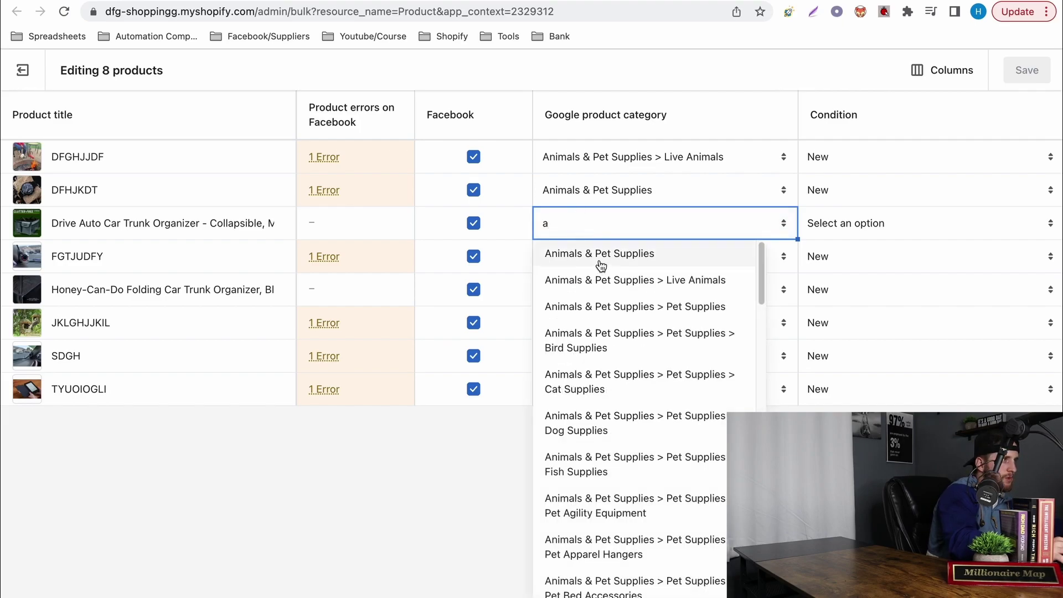
click(598, 261)
click(822, 230)
click(828, 232)
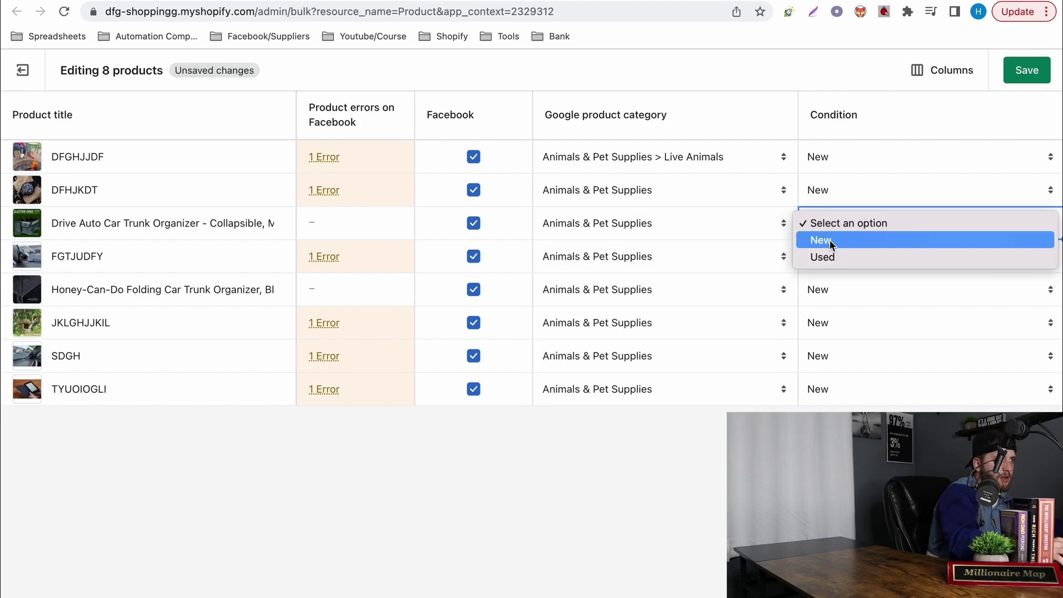
click(830, 241)
click(1017, 75)
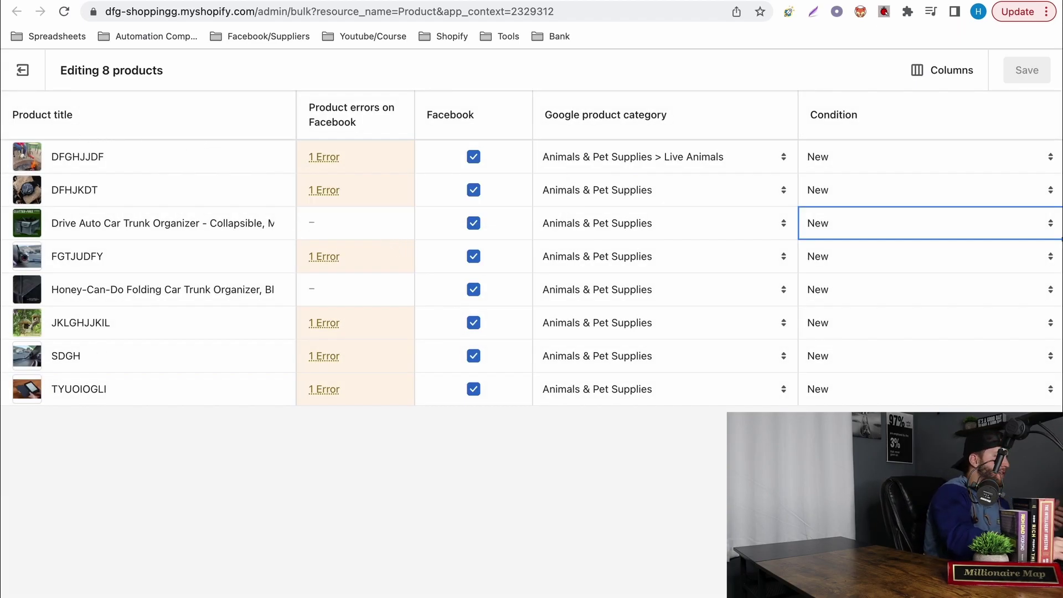
Step: Exit the bulk editor, review Shipping and delivery settings, then return to the eight-product Products list
click(23, 70)
click(48, 579)
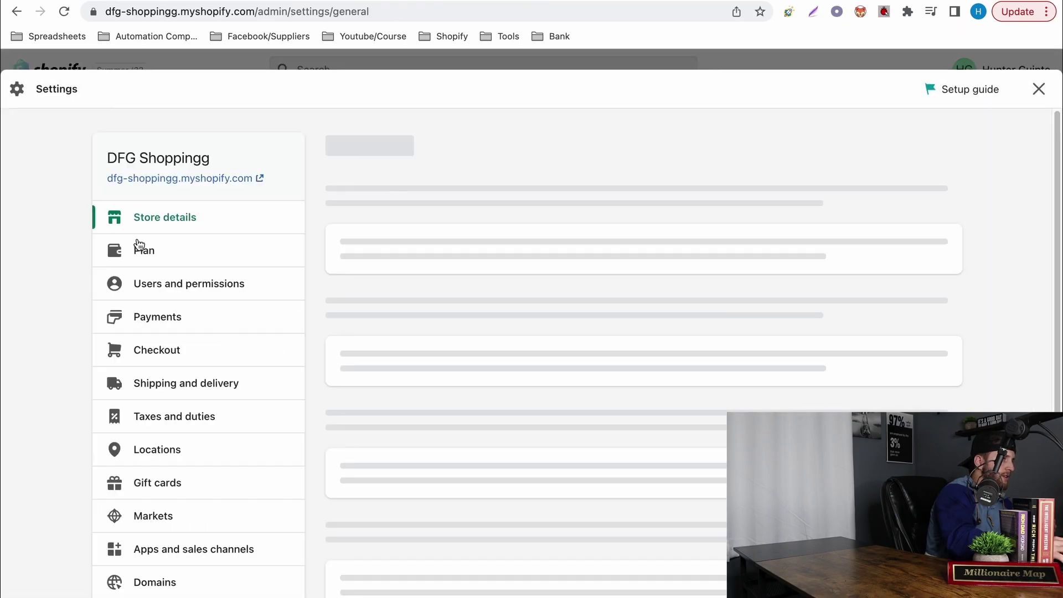
click(191, 381)
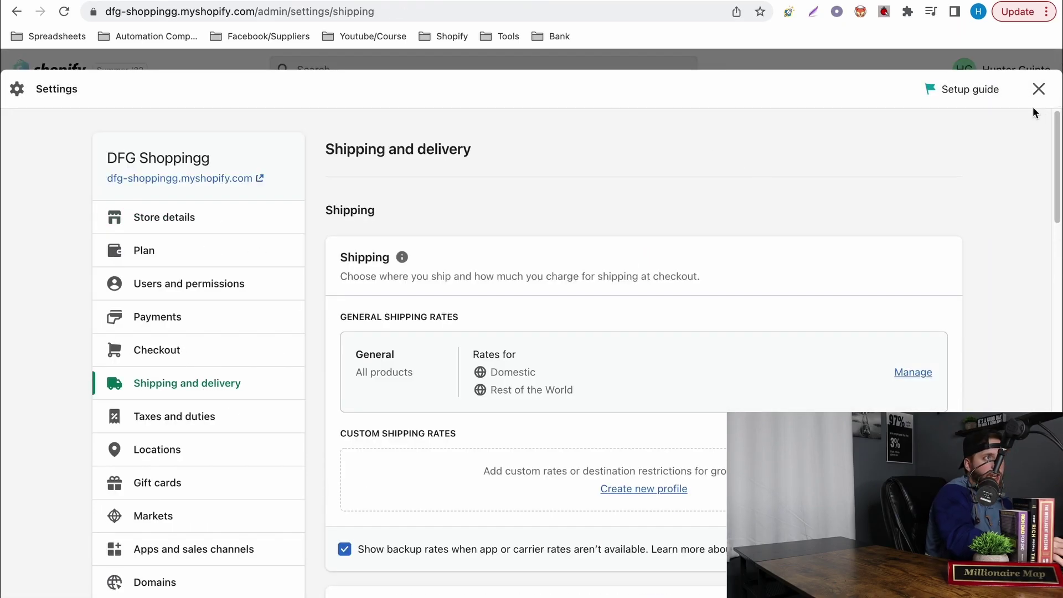
click(1038, 89)
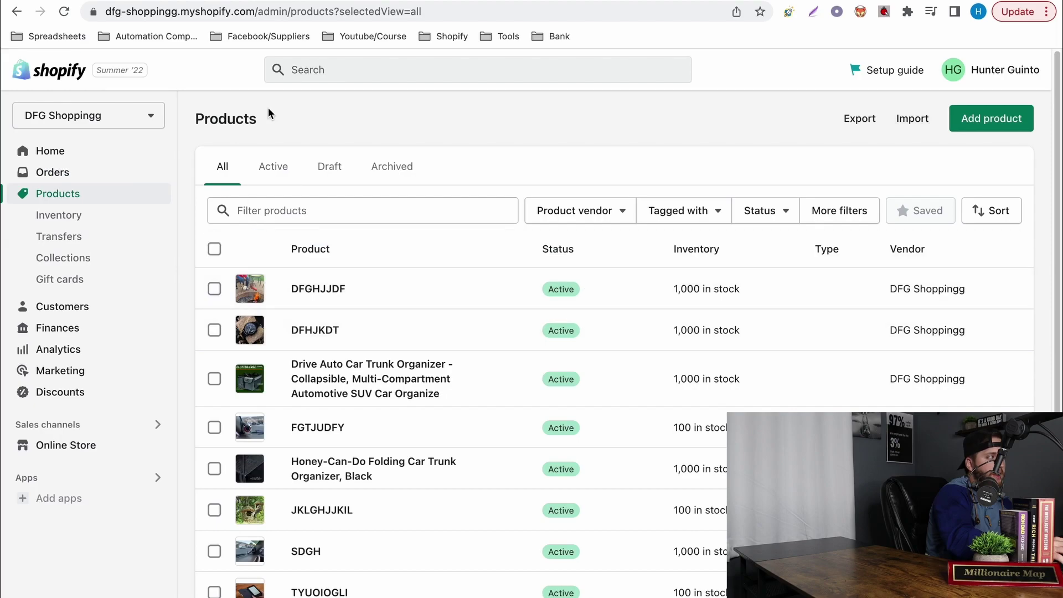